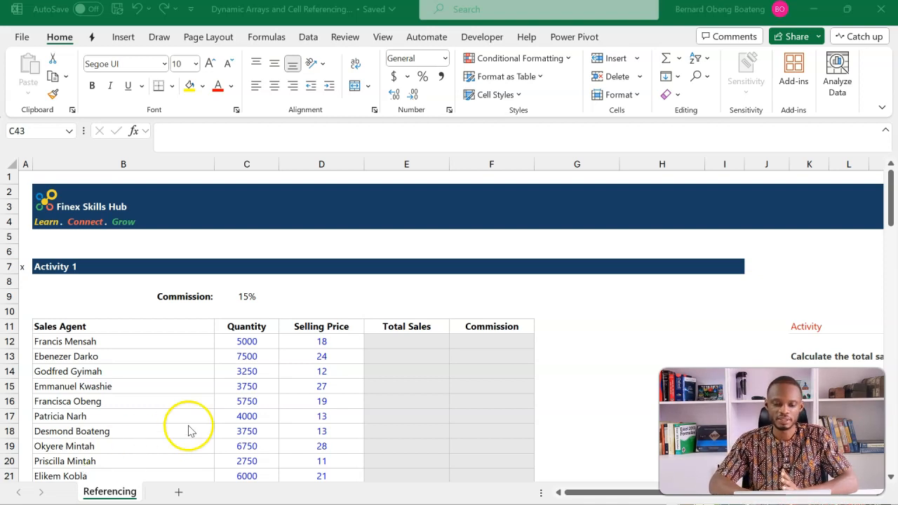
Step: Calculate the first agent's total sales in E12 with the formula =C12*D12
{"action": "left_click", "coordinate": [314, 374]}
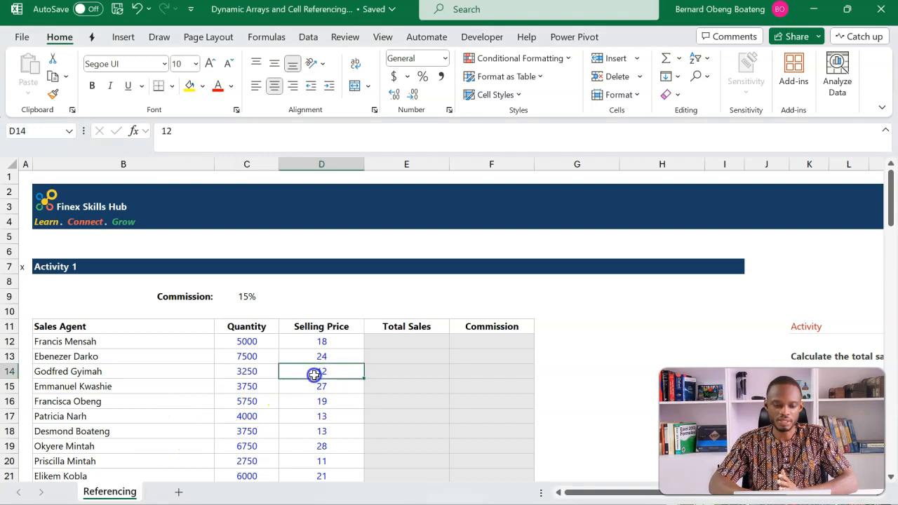
{"action": "scroll", "coordinate": [359, 361], "scroll_direction": "down", "scroll_amount": 2}
{"action": "scroll", "coordinate": [359, 360], "scroll_direction": "up", "scroll_amount": 1}
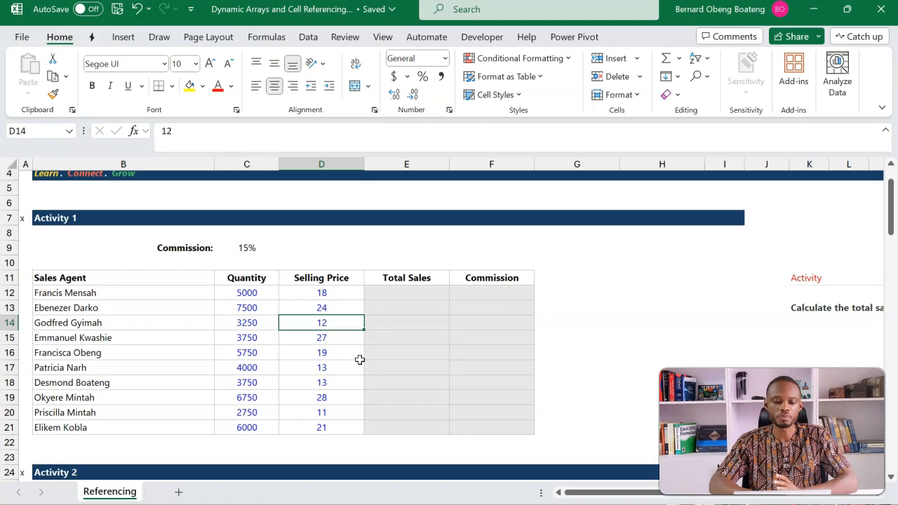
{"action": "left_click", "coordinate": [388, 295]}
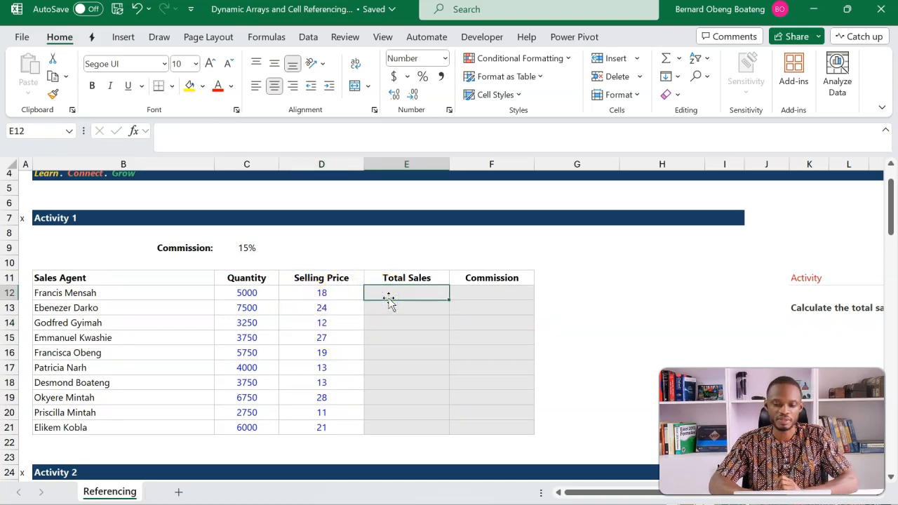
{"action": "type", "text": "="}
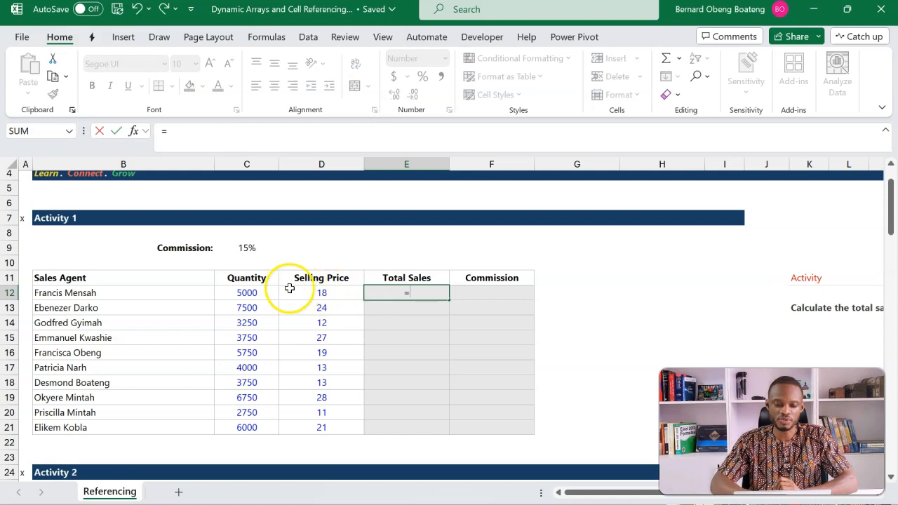
{"action": "left_click", "coordinate": [257, 292]}
{"action": "type", "text": "*"}
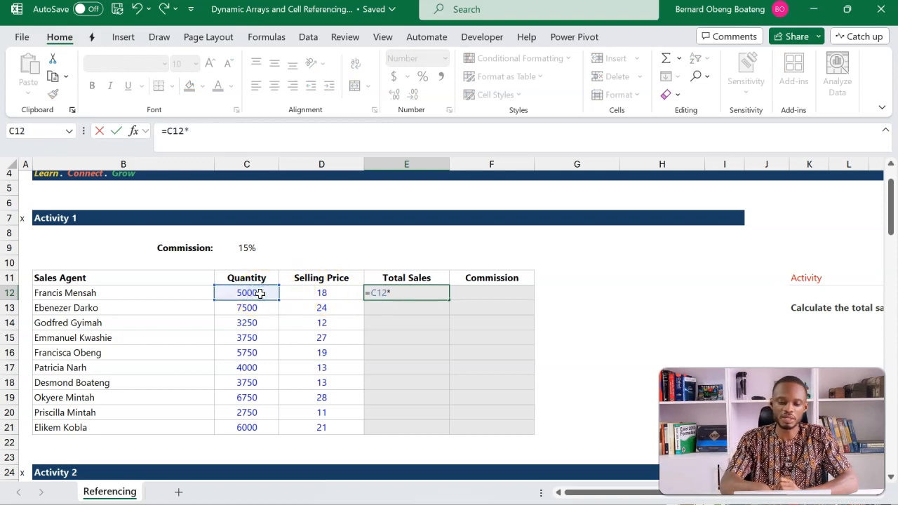
{"action": "left_click", "coordinate": [297, 292]}
{"action": "key", "text": "Return"}
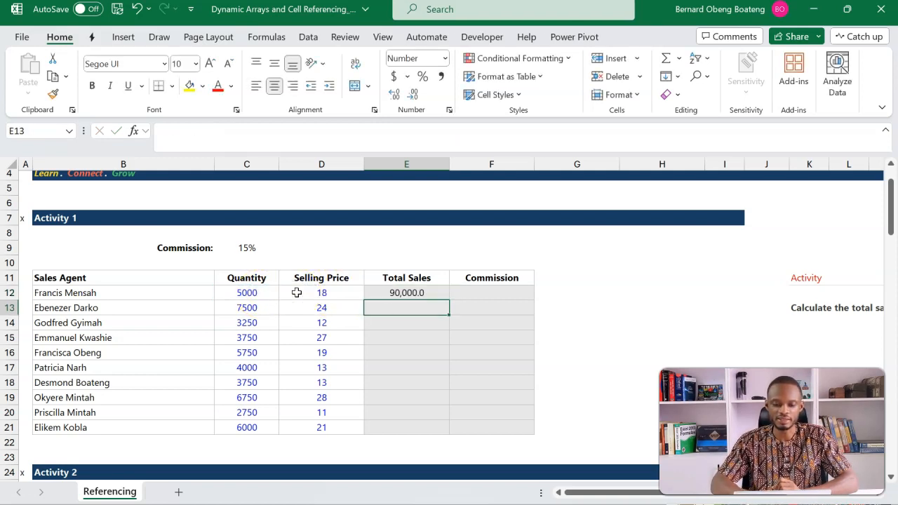
Step: Fill the E12 total sales formula down to E21 and clear the range E12:E21
{"action": "left_click", "coordinate": [379, 293]}
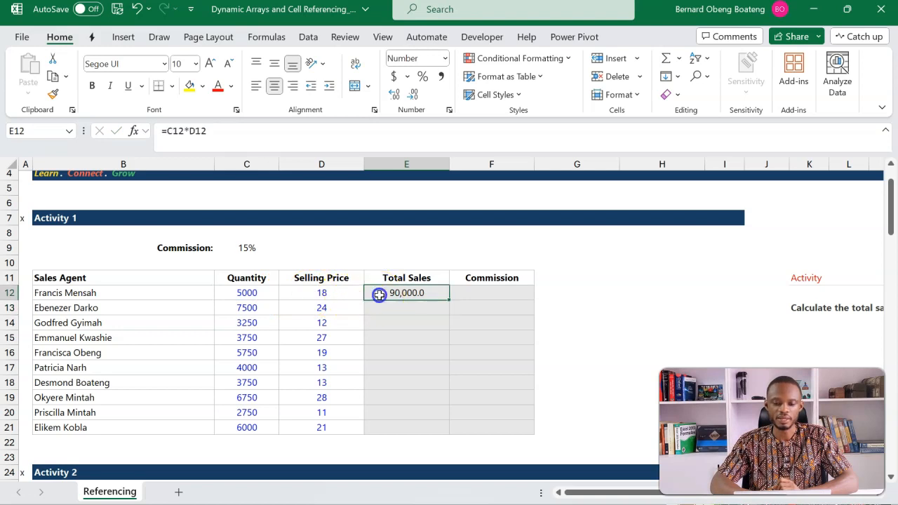
{"action": "double_click", "coordinate": [448, 300]}
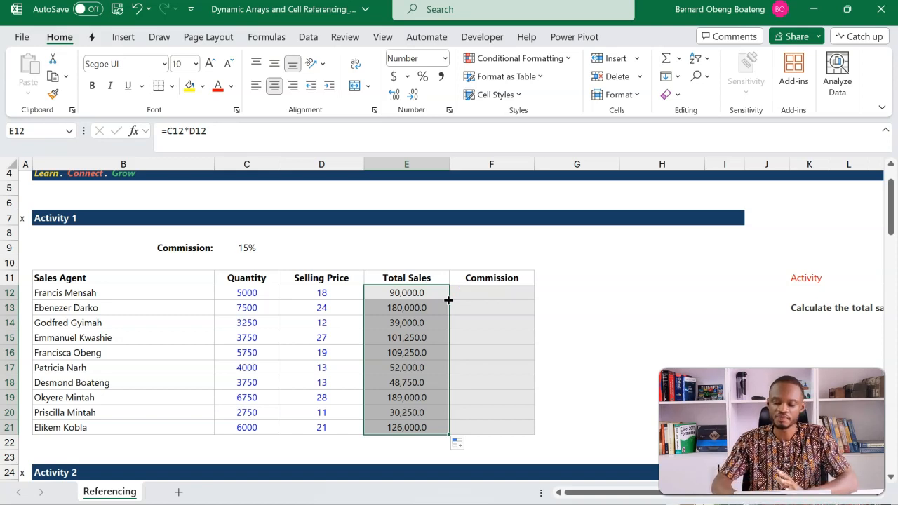
{"action": "key", "text": "Delete"}
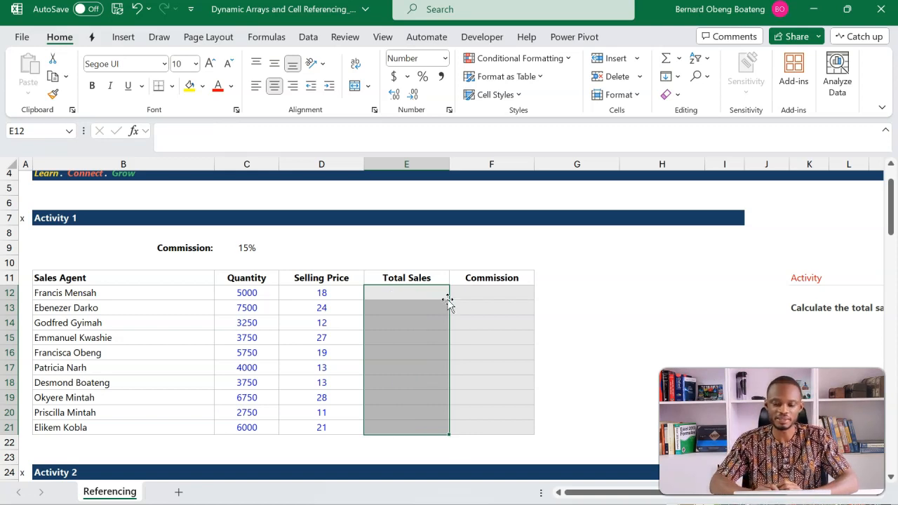
Step: Calculate total sales for all agents with one dynamic array formula, =C12:C21*D12:D21, in E12
{"action": "left_click", "coordinate": [423, 292]}
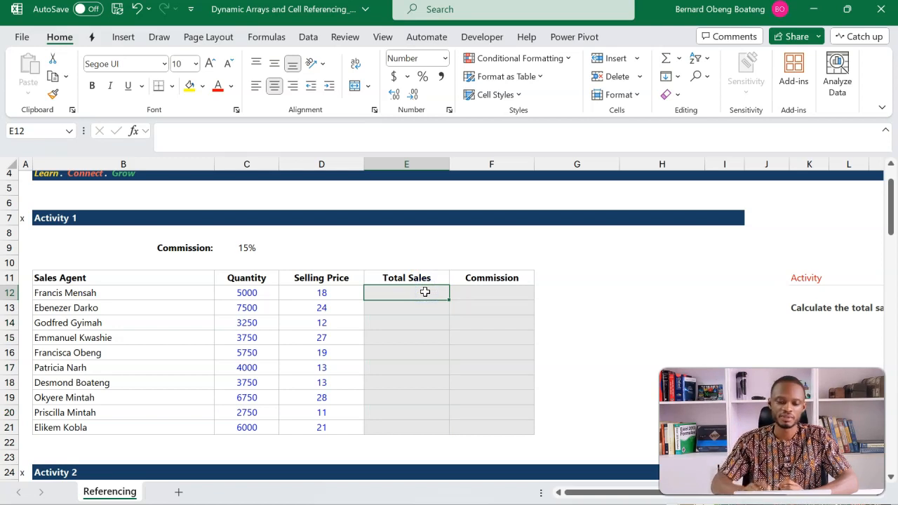
{"action": "type", "text": "="}
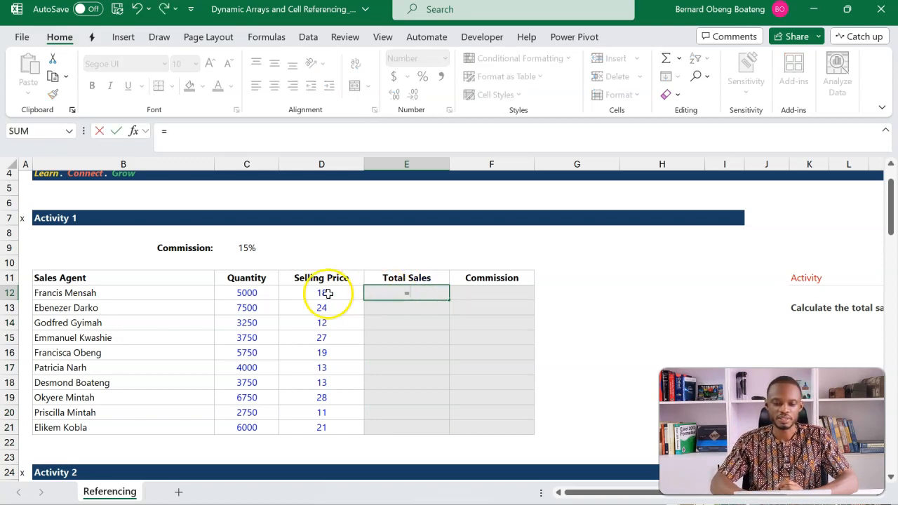
{"action": "left_click", "coordinate": [259, 295]}
{"action": "key", "text": "ctrl+shift+Down"}
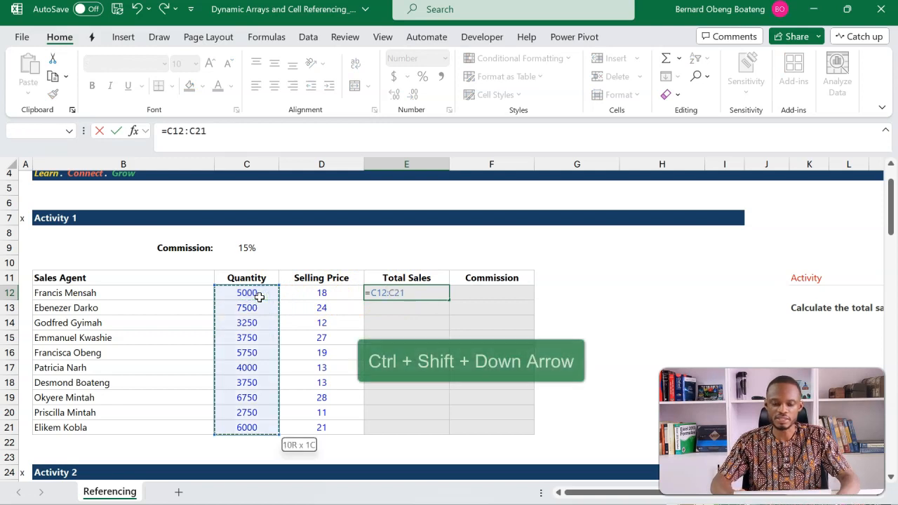
{"action": "type", "text": "*"}
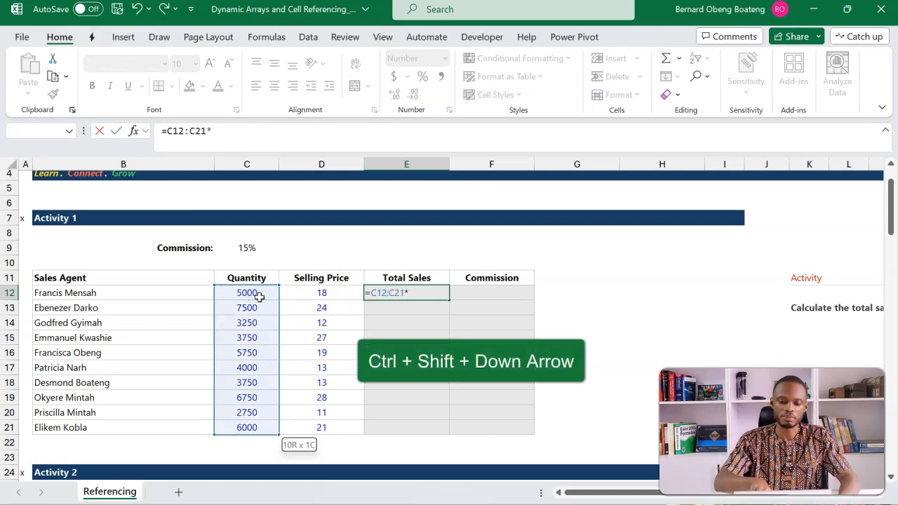
{"action": "left_click", "coordinate": [295, 295]}
{"action": "key", "text": "ctrl+shift+Down"}
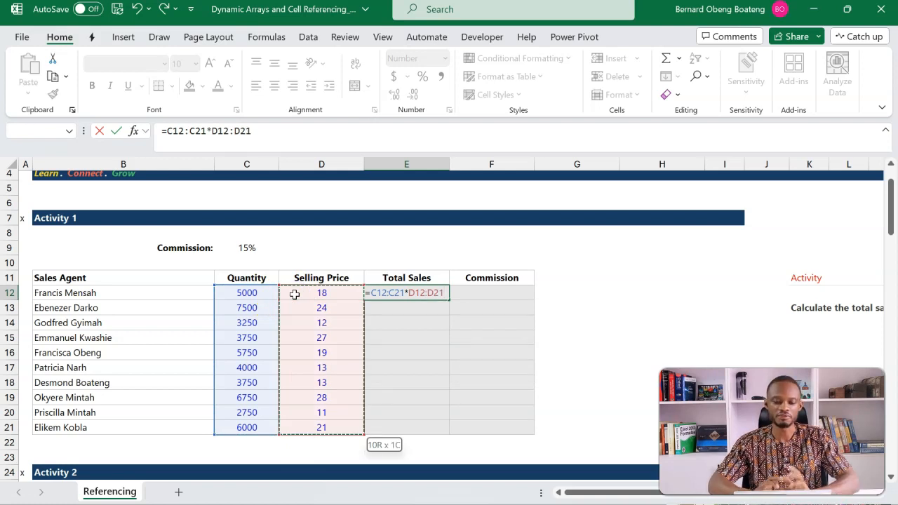
{"action": "key", "text": "Return"}
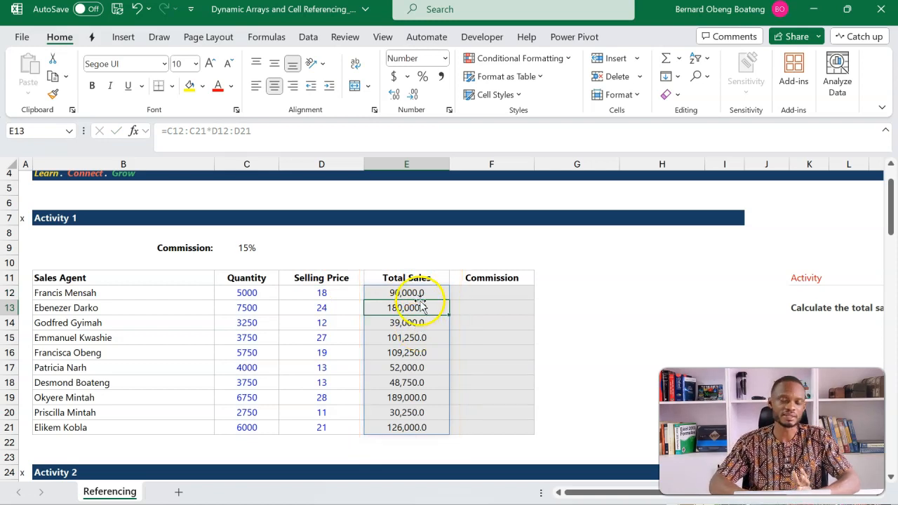
{"action": "left_click", "coordinate": [419, 294]}
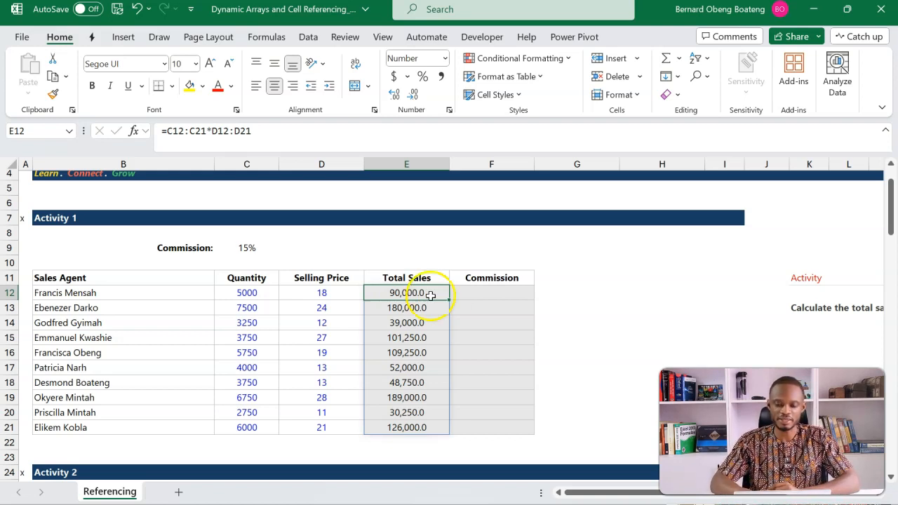
{"action": "left_click", "coordinate": [462, 296]}
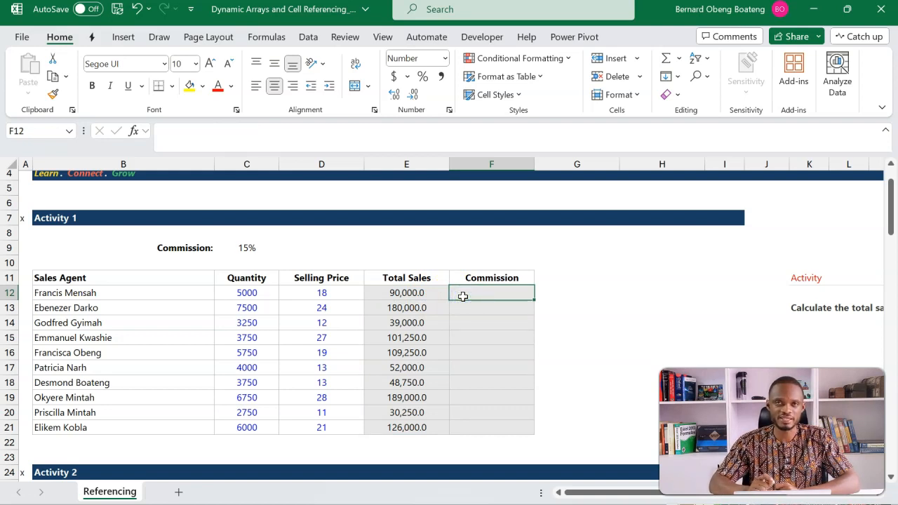
{"action": "type", "text": "="}
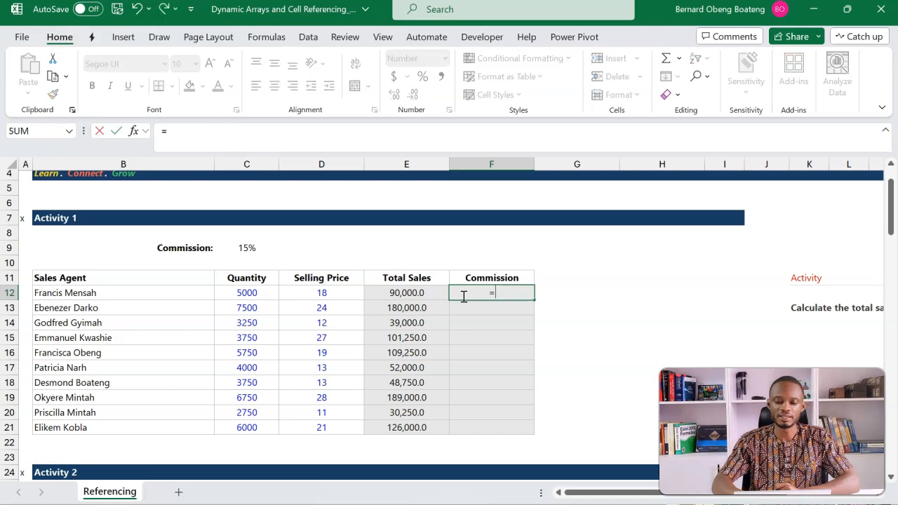
{"action": "left_click", "coordinate": [407, 293]}
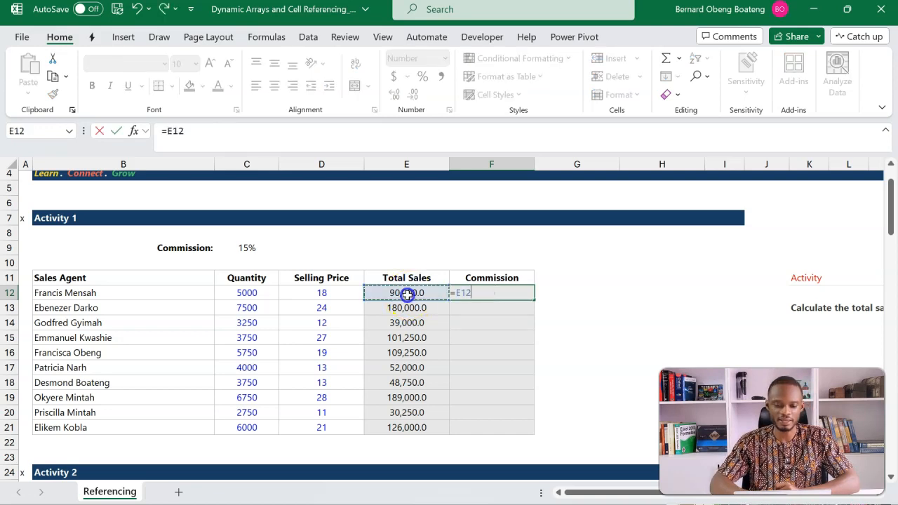
{"action": "type", "text": "*"}
{"action": "left_click", "coordinate": [252, 248]}
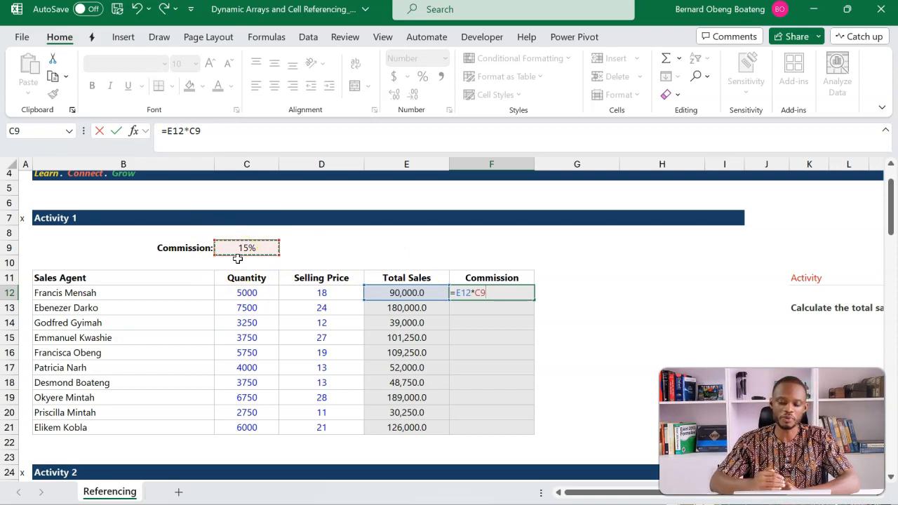
{"action": "key", "text": "Escape"}
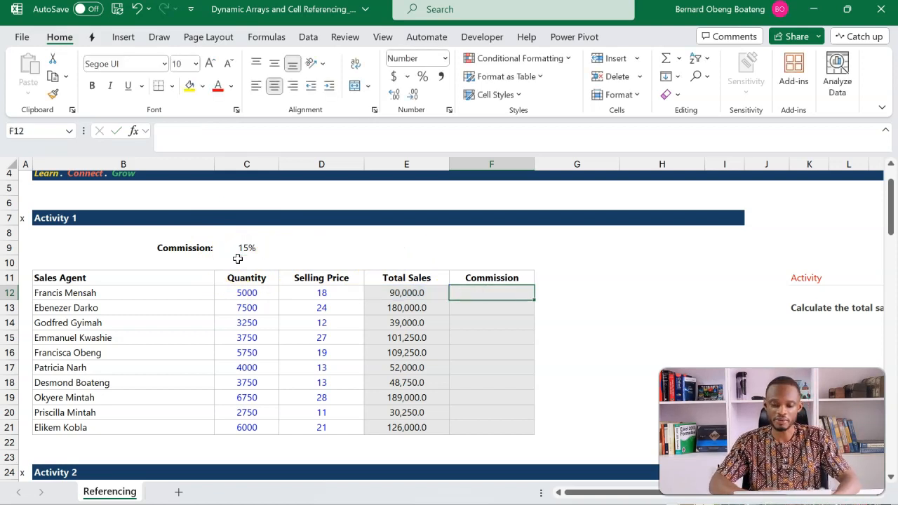
Step: Calculate all agents' commissions from the total sales spill range with =E12#*C9 in F12, and review the formulas in the spilled cells
{"action": "type", "text": "="}
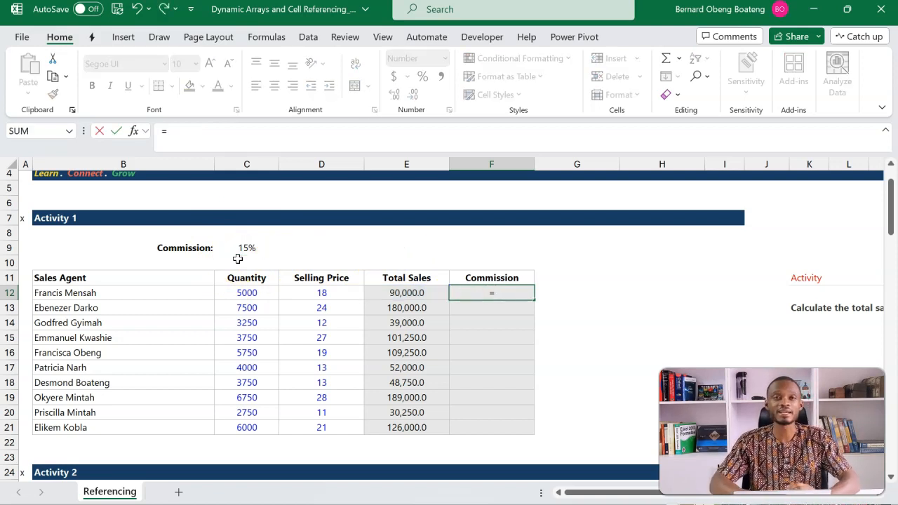
{"action": "left_click", "coordinate": [387, 290]}
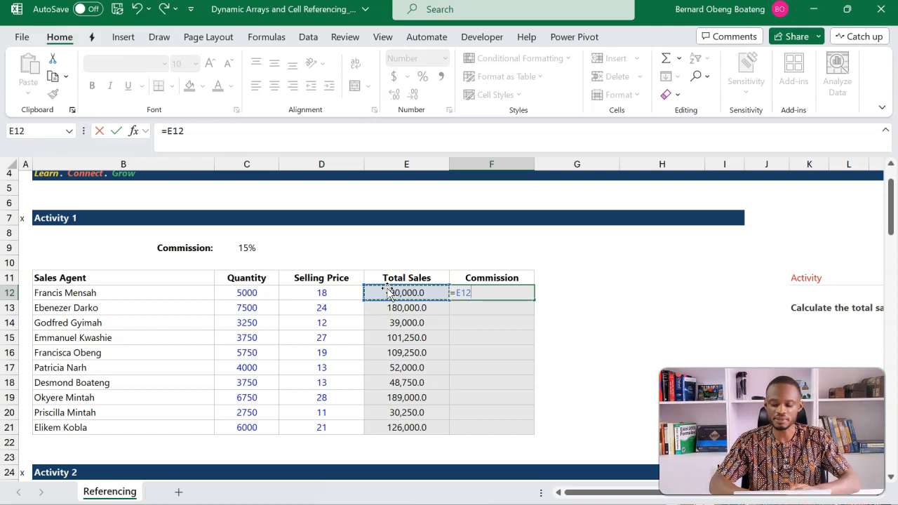
{"action": "type", "text": "#*"}
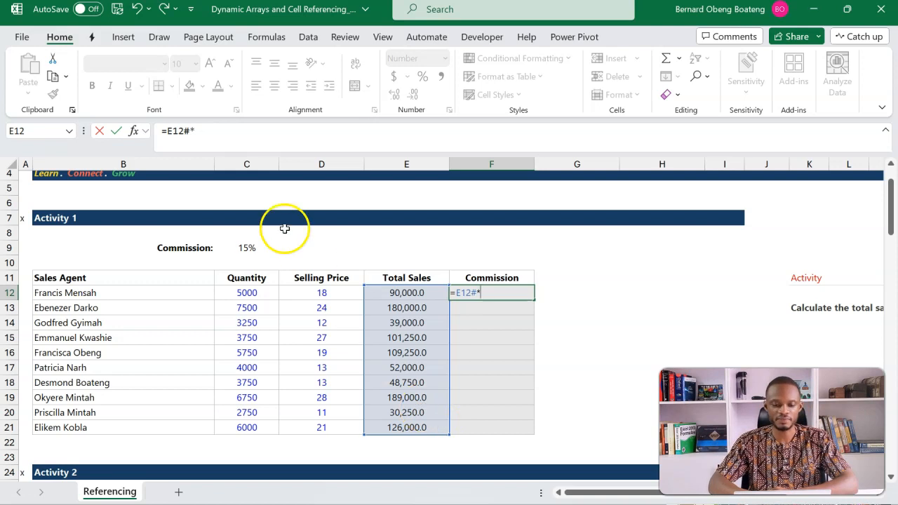
{"action": "left_click", "coordinate": [241, 249]}
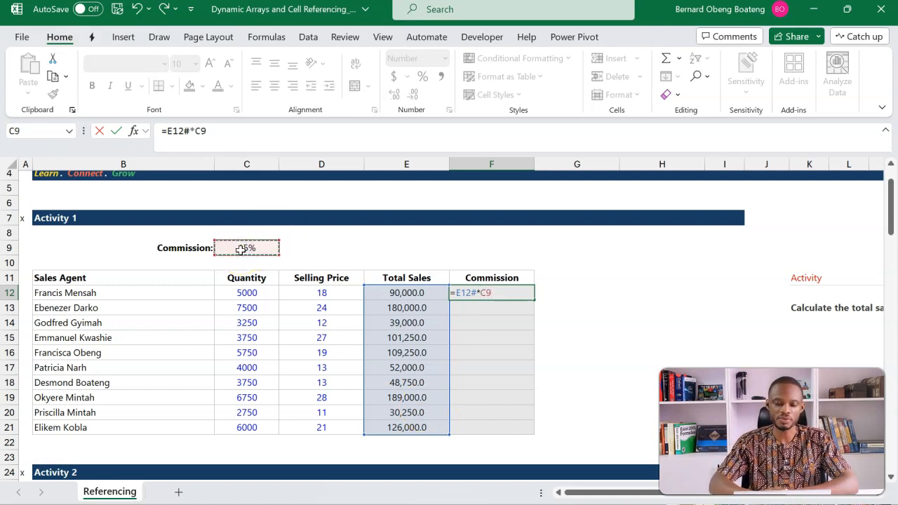
{"action": "key", "text": "Return"}
{"action": "left_click", "coordinate": [455, 307]}
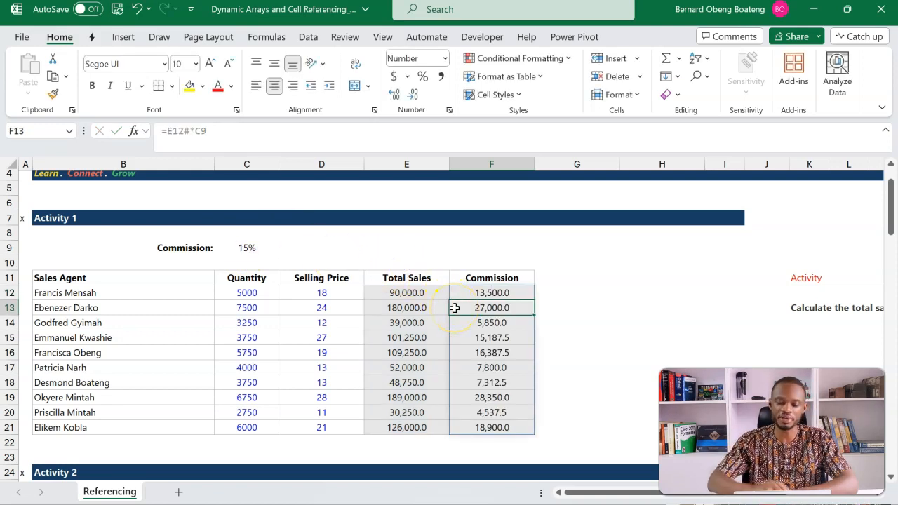
{"action": "left_click", "coordinate": [474, 292]}
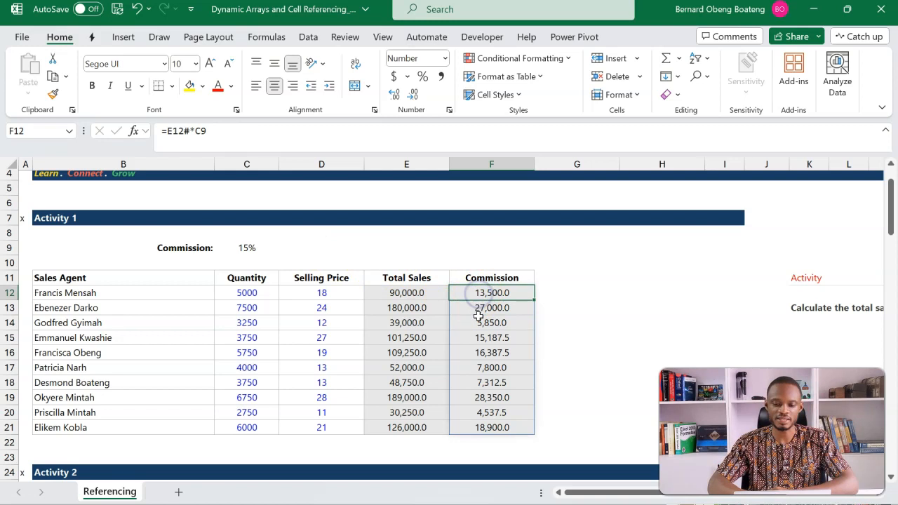
{"action": "left_click", "coordinate": [479, 318]}
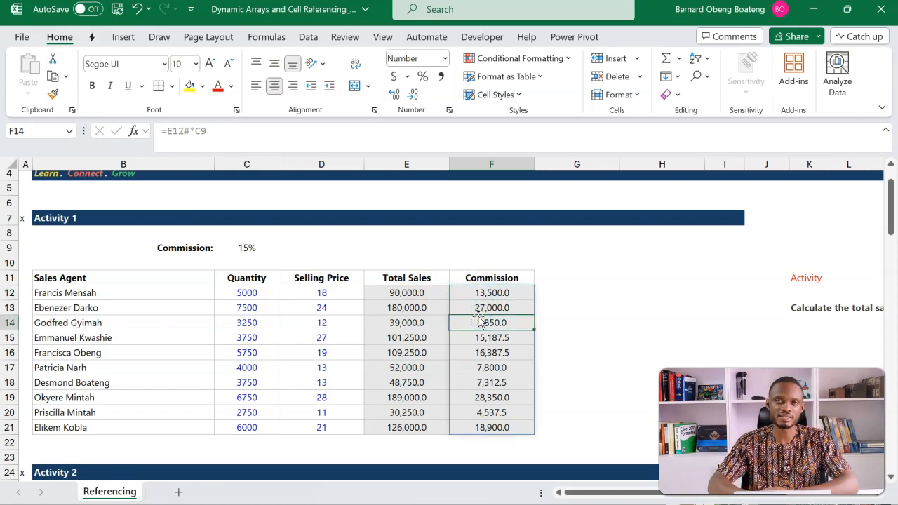
{"action": "left_click", "coordinate": [437, 293]}
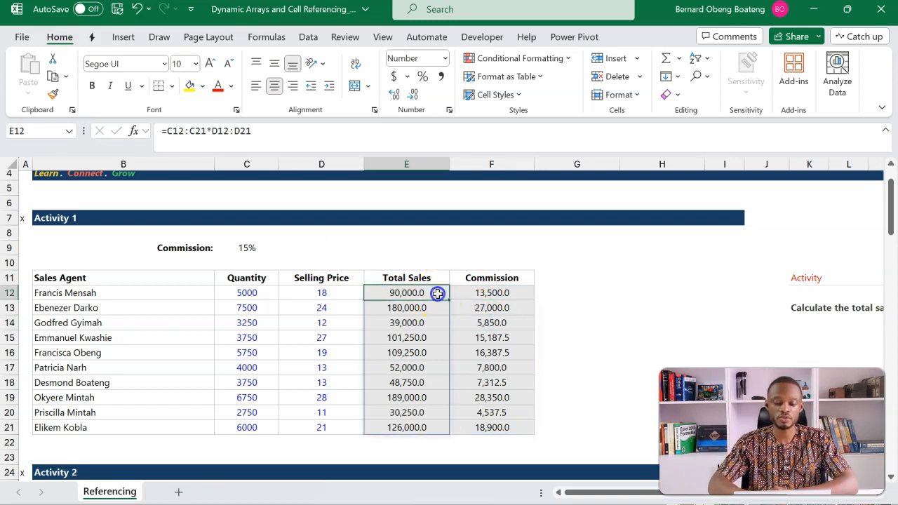
{"action": "left_click", "coordinate": [483, 292]}
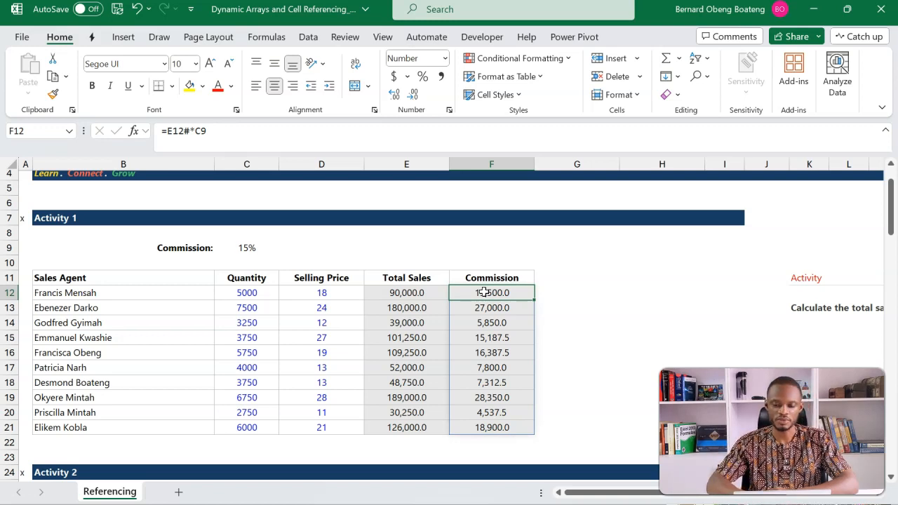
Step: Calculate all Activity 2 product cost allocations by department with one dynamic array formula, =C29:C38*D28:H28, in D29
{"action": "scroll", "coordinate": [443, 354], "scroll_direction": "down", "scroll_amount": 2}
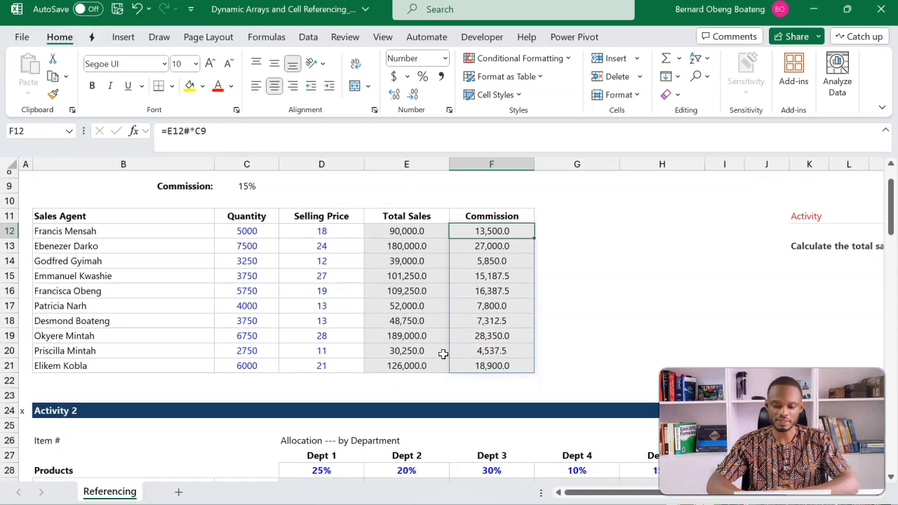
{"action": "scroll", "coordinate": [443, 355], "scroll_direction": "down", "scroll_amount": 3}
{"action": "scroll", "coordinate": [443, 354], "scroll_direction": "down", "scroll_amount": 2}
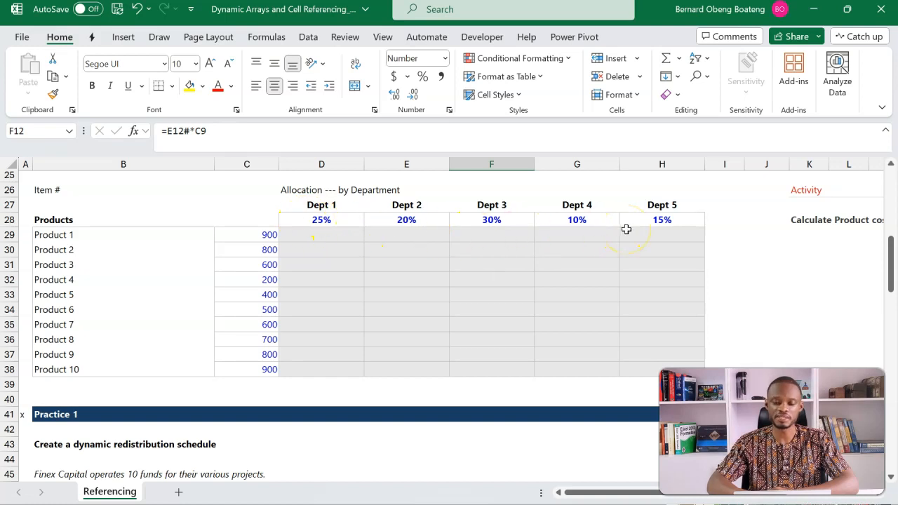
{"action": "left_click", "coordinate": [351, 236]}
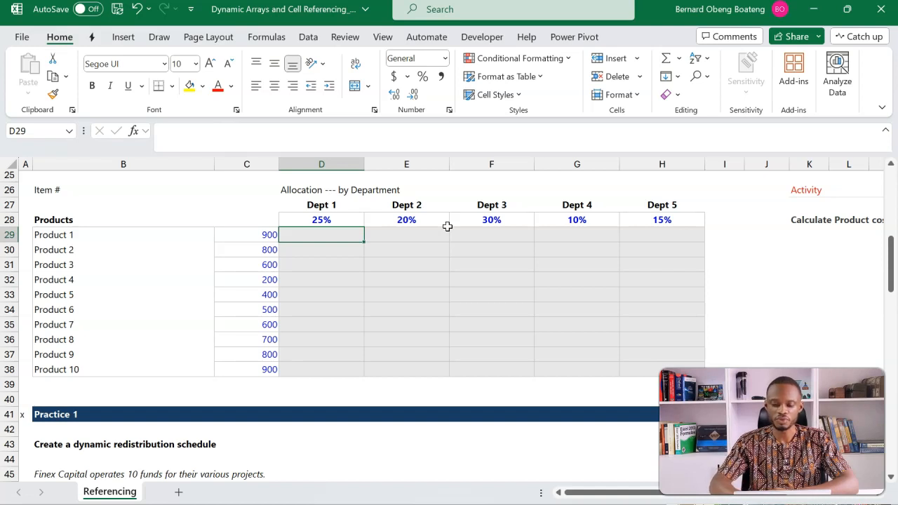
{"action": "type", "text": "="}
{"action": "left_click", "coordinate": [261, 235]}
{"action": "type", "text": "*"}
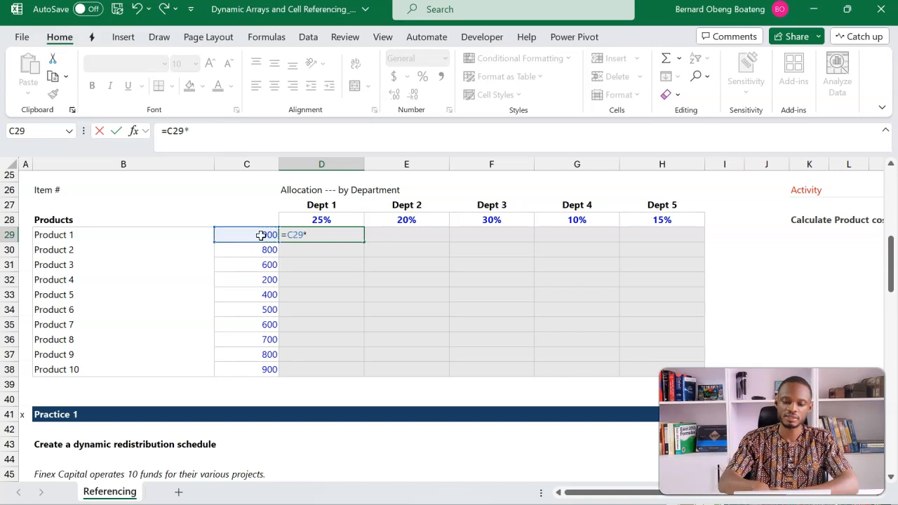
{"action": "left_click", "coordinate": [313, 219]}
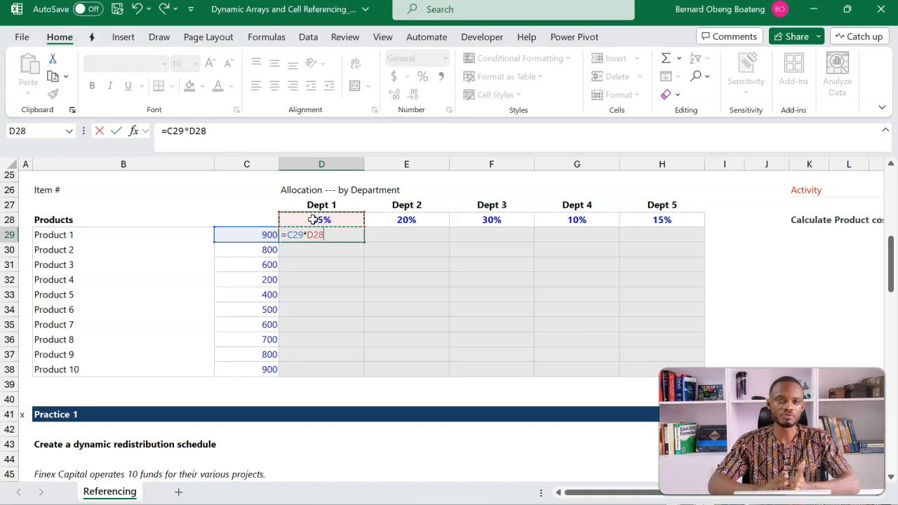
{"action": "left_click", "coordinate": [306, 223]}
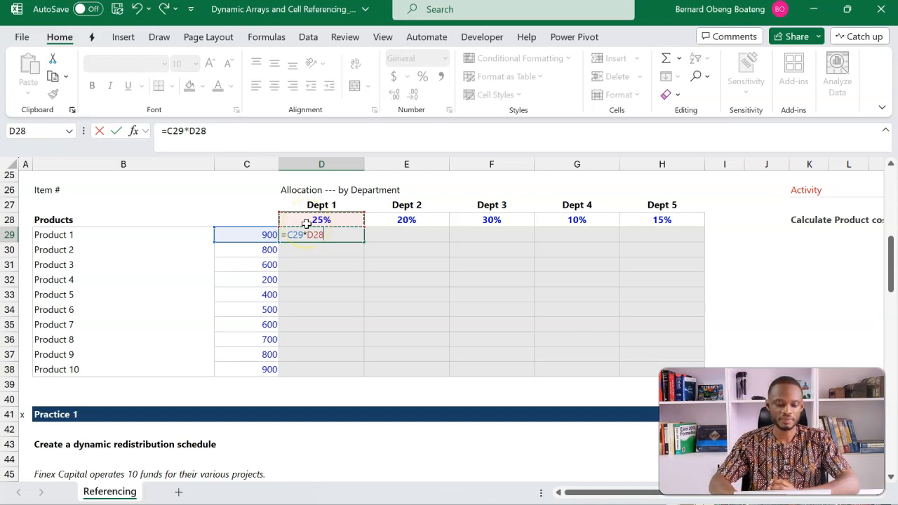
{"action": "left_click_drag", "start_coordinate": [214, 239], "coordinate": [221, 374]}
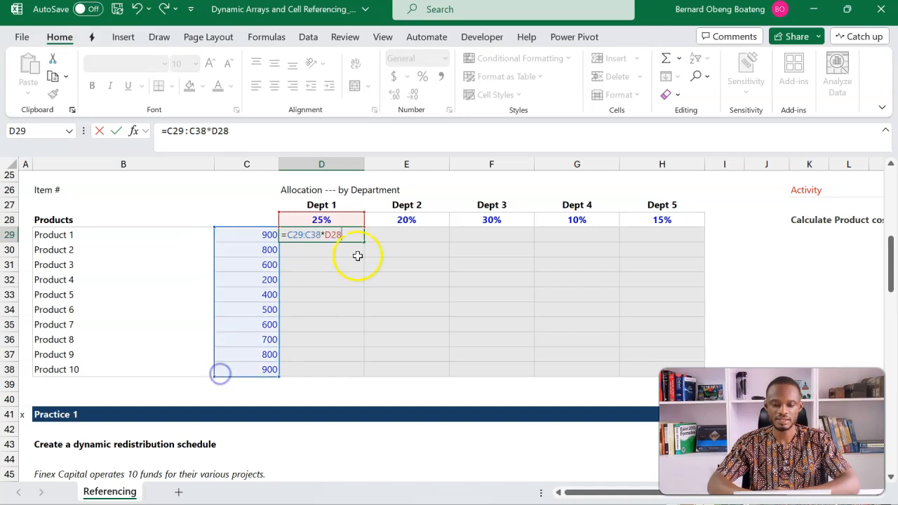
{"action": "left_click_drag", "start_coordinate": [365, 215], "coordinate": [686, 219]}
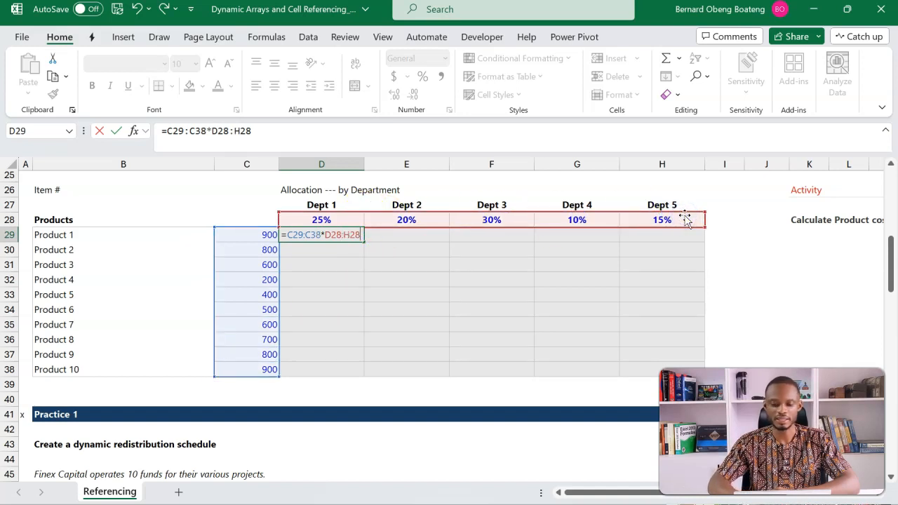
{"action": "key", "text": "Return"}
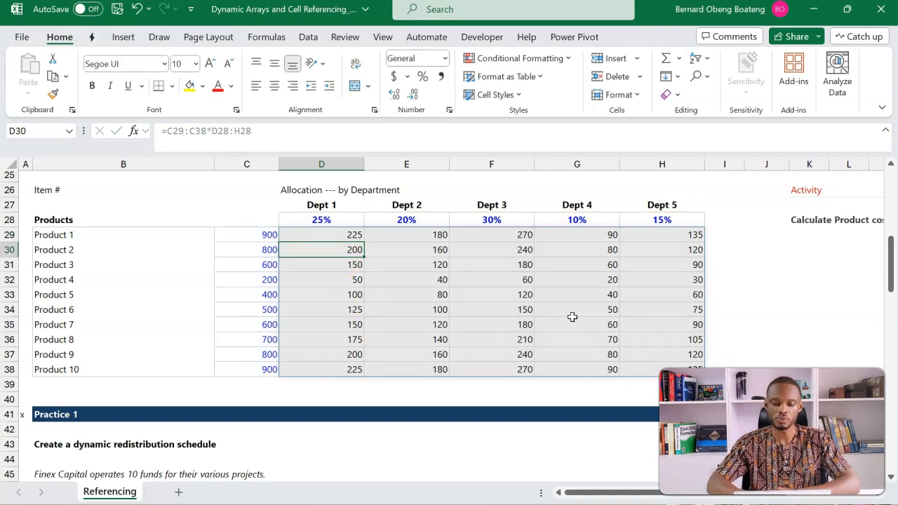
Step: Compare the formula in D29 with the formulas shown for the spilled cells D30 and E30
{"action": "left_click", "coordinate": [354, 237]}
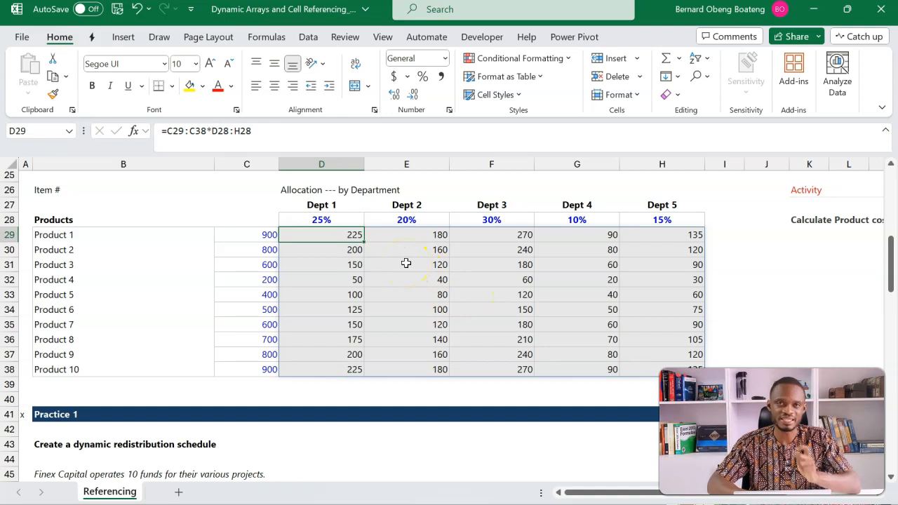
{"action": "left_click", "coordinate": [344, 250]}
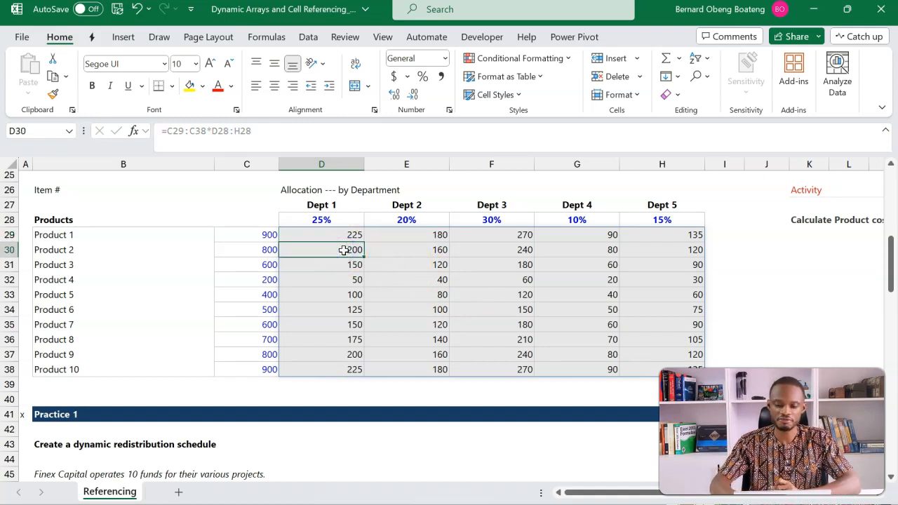
{"action": "left_click", "coordinate": [408, 249]}
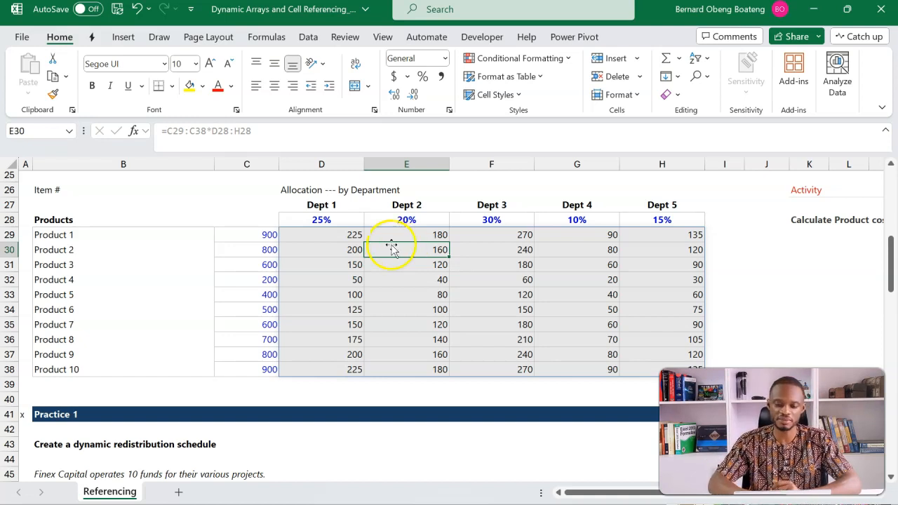
Step: Delete the allocation formula in D29 and undo the deletion
{"action": "left_click", "coordinate": [359, 236]}
{"action": "key", "text": "Delete"}
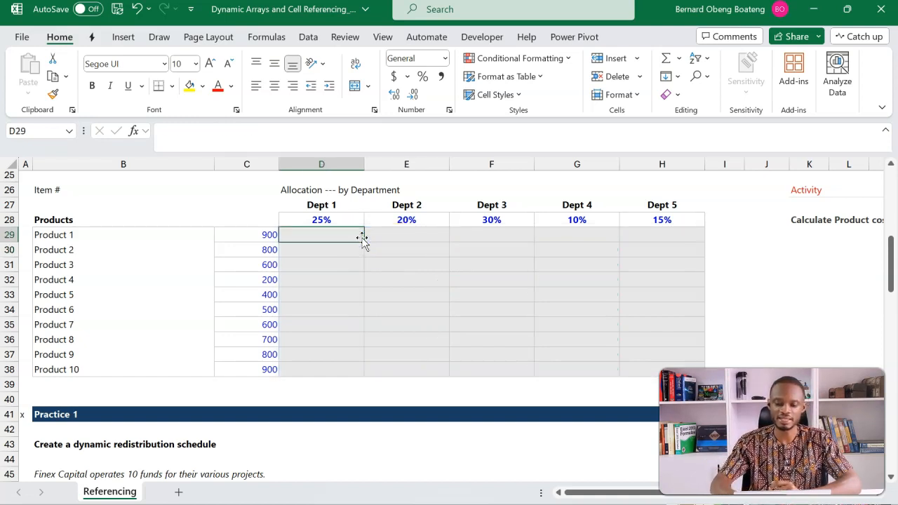
{"action": "key", "text": "ctrl+z"}
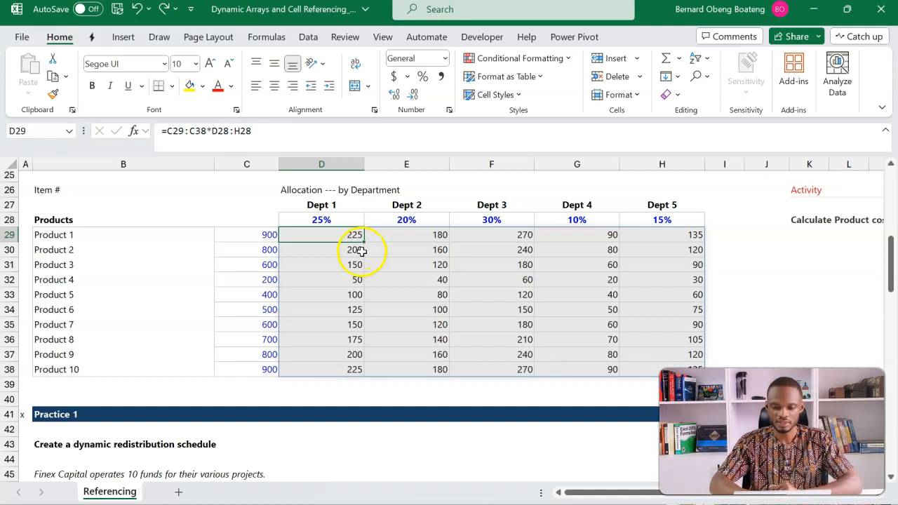
Step: Delete the input-cell comment shape above the retention rate in Practice 1
{"action": "scroll", "coordinate": [360, 296], "scroll_direction": "down", "scroll_amount": 3}
{"action": "scroll", "coordinate": [359, 299], "scroll_direction": "down", "scroll_amount": 2}
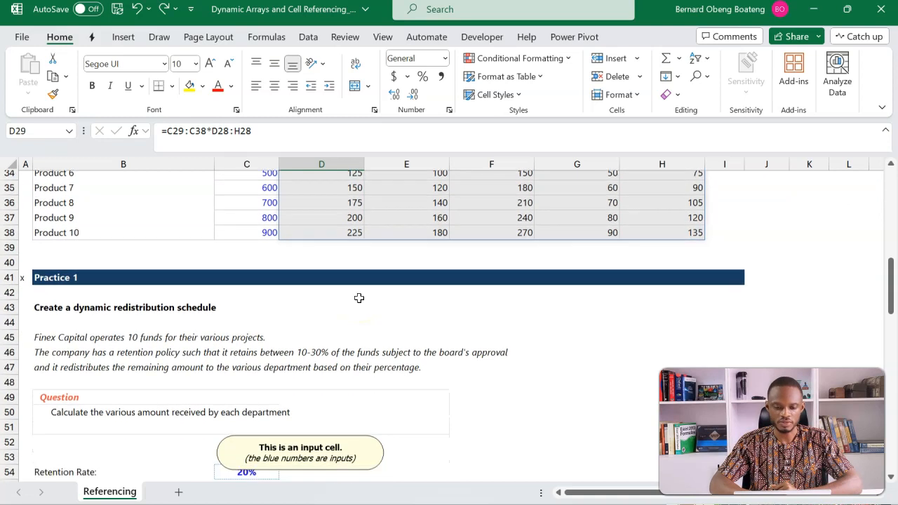
{"action": "left_click", "coordinate": [353, 370]}
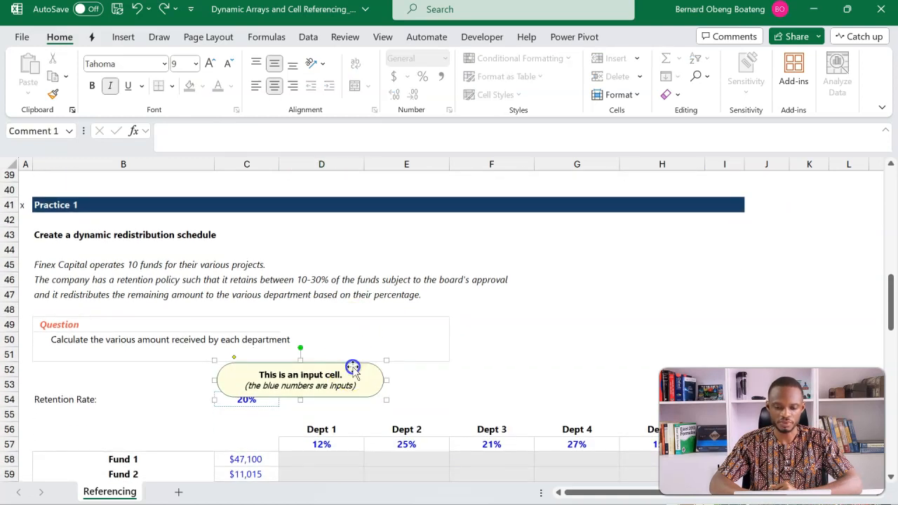
{"action": "key", "text": "Delete"}
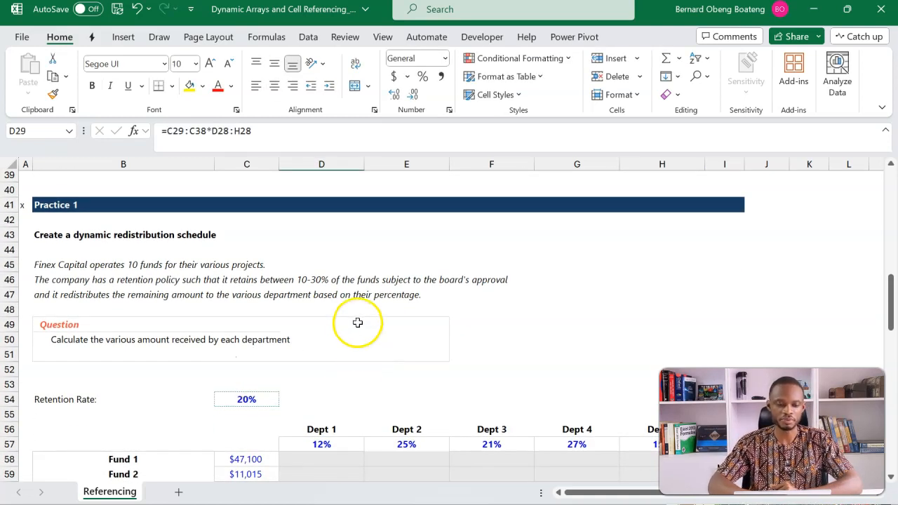
Step: Examine the Practice 1 redistribution question, the retention rate, the department percentages and the fund amounts in C58:C67
{"action": "scroll", "coordinate": [357, 322], "scroll_direction": "down", "scroll_amount": 2}
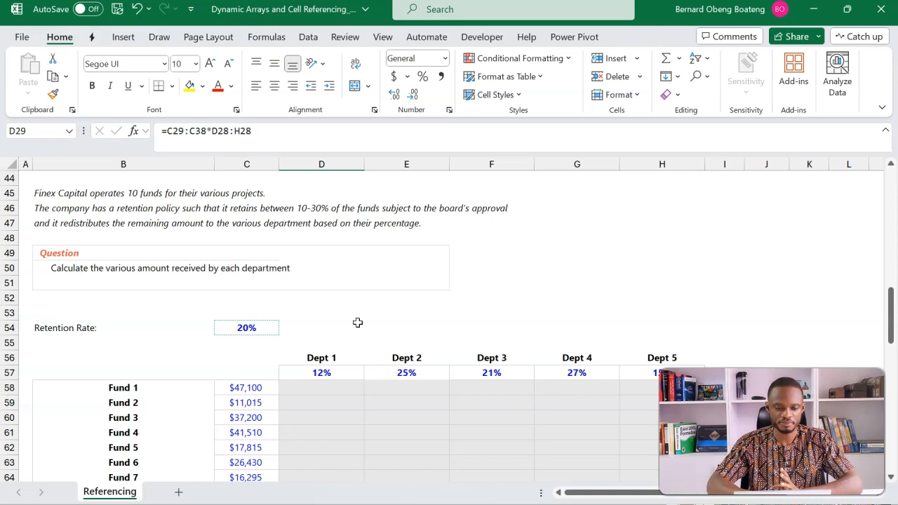
{"action": "scroll", "coordinate": [357, 322], "scroll_direction": "down", "scroll_amount": 2}
{"action": "scroll", "coordinate": [357, 322], "scroll_direction": "up", "scroll_amount": 1}
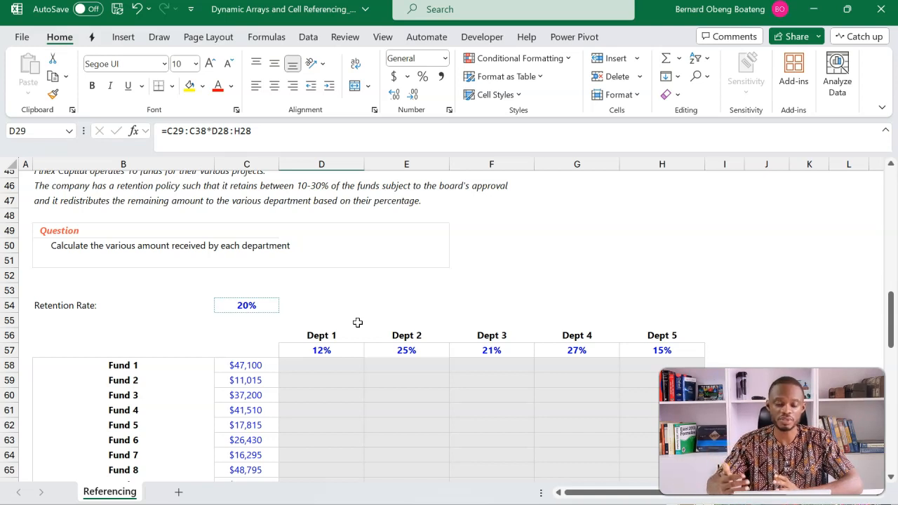
{"action": "scroll", "coordinate": [357, 323], "scroll_direction": "down", "scroll_amount": 1}
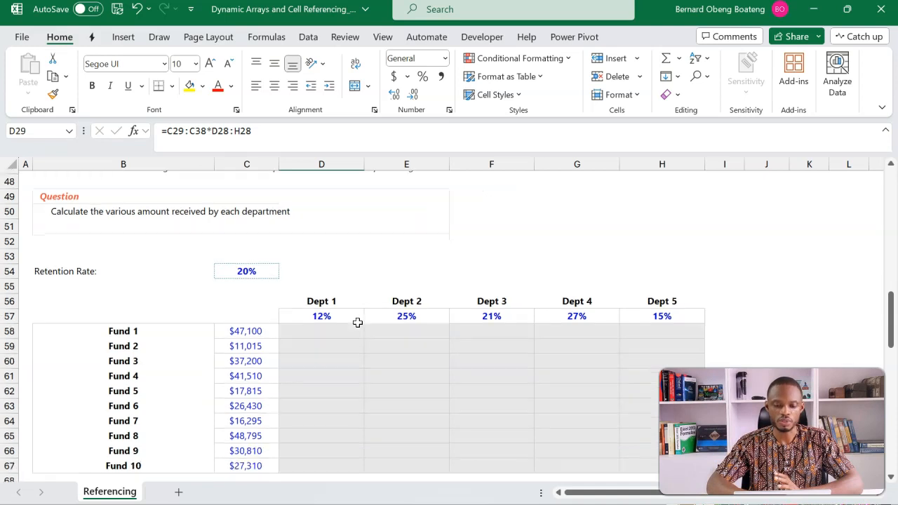
{"action": "scroll", "coordinate": [357, 322], "scroll_direction": "up", "scroll_amount": 1}
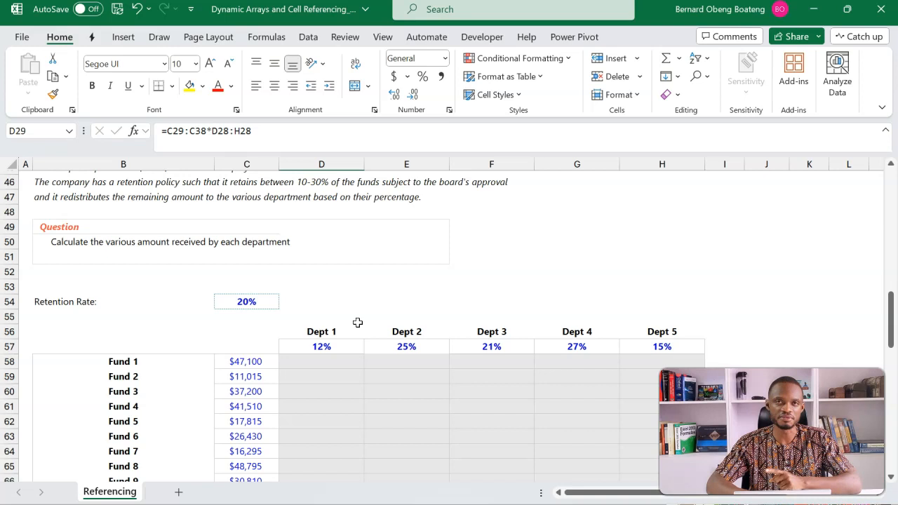
{"action": "scroll", "coordinate": [357, 322], "scroll_direction": "down", "scroll_amount": 1}
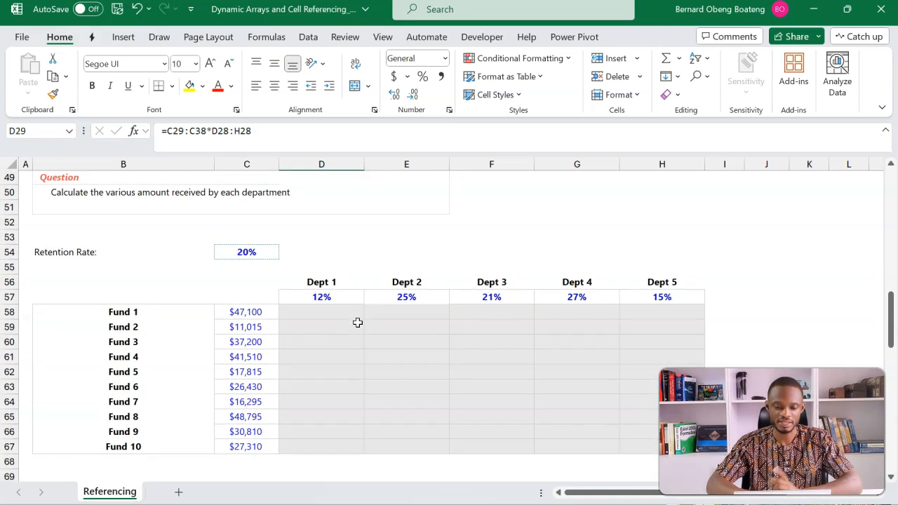
{"action": "scroll", "coordinate": [357, 322], "scroll_direction": "down", "scroll_amount": 1}
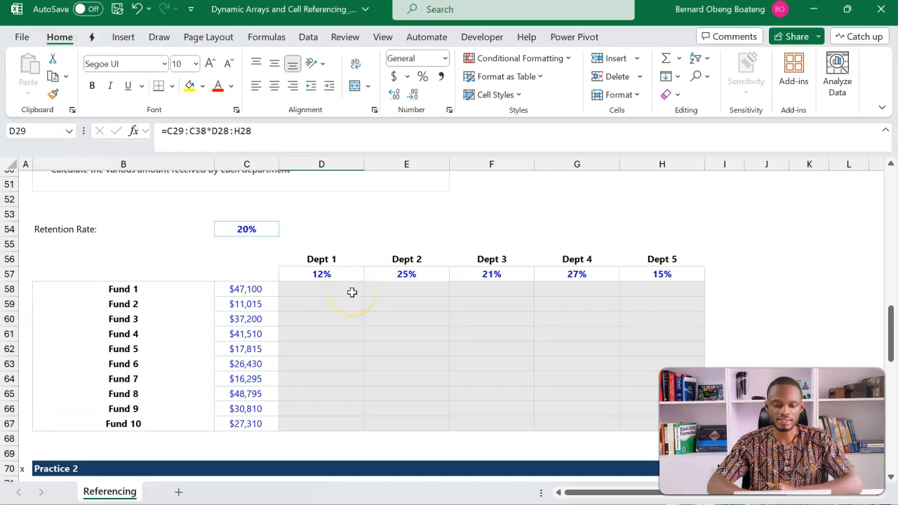
{"action": "scroll", "coordinate": [351, 292], "scroll_direction": "up", "scroll_amount": 1}
{"action": "left_click_drag", "start_coordinate": [256, 304], "coordinate": [257, 437]}
Step: Calculate Fund 1's amount after retention in D58 with the formula =C58*(1-C54)
{"action": "left_click", "coordinate": [313, 305]}
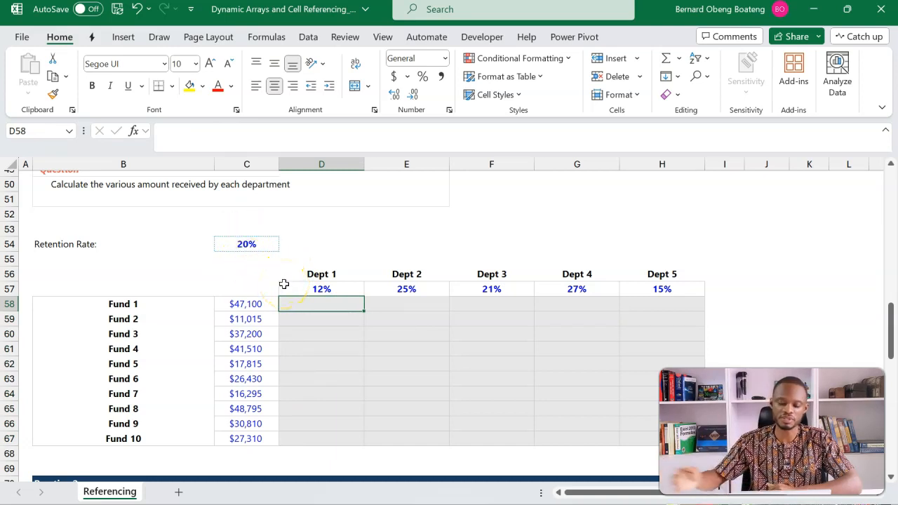
{"action": "type", "text": "="}
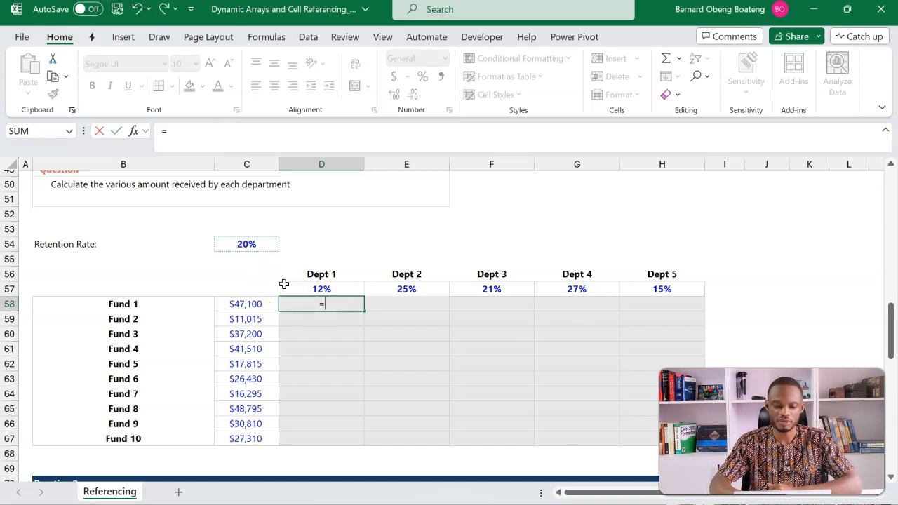
{"action": "left_click", "coordinate": [250, 305]}
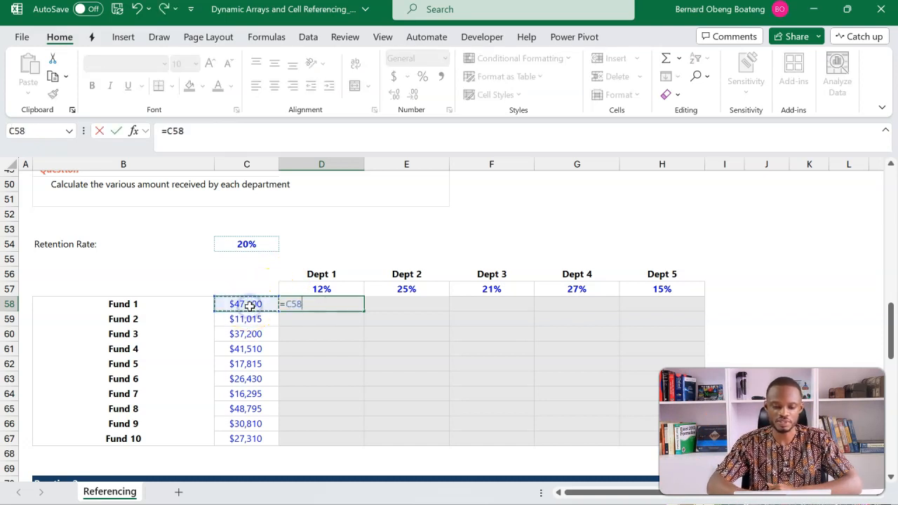
{"action": "type", "text": "*(1-"}
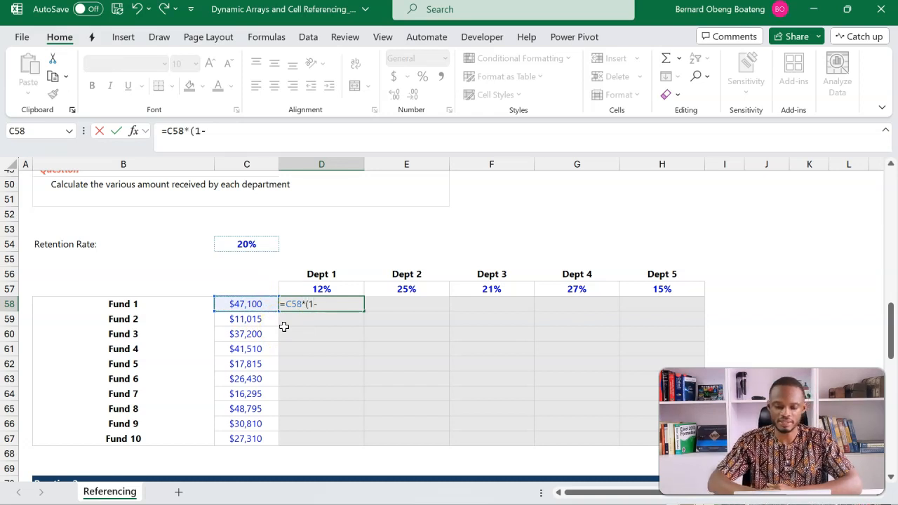
{"action": "left_click", "coordinate": [260, 244]}
{"action": "key", "text": "ctrl+Return"}
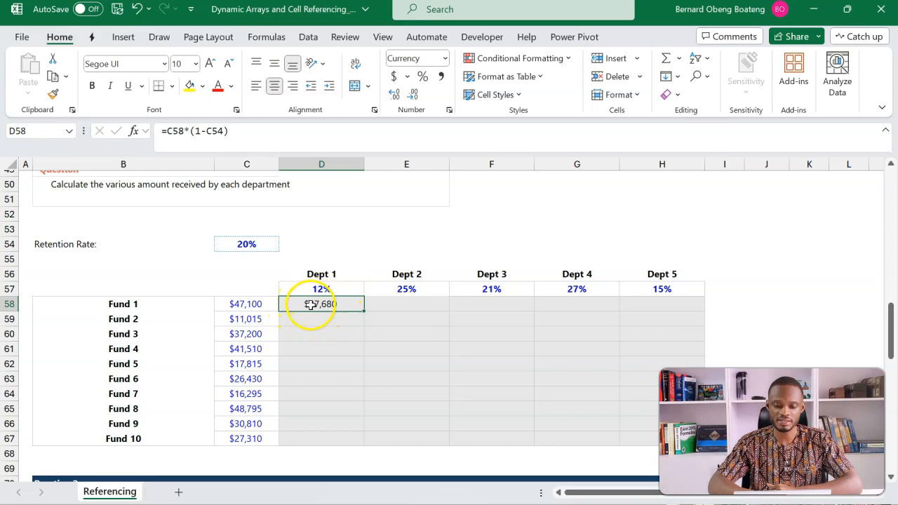
Step: Extend the D58 formula with Dept 1's percentage so it reads =C58*(1-C54)*D57
{"action": "double_click", "coordinate": [310, 301]}
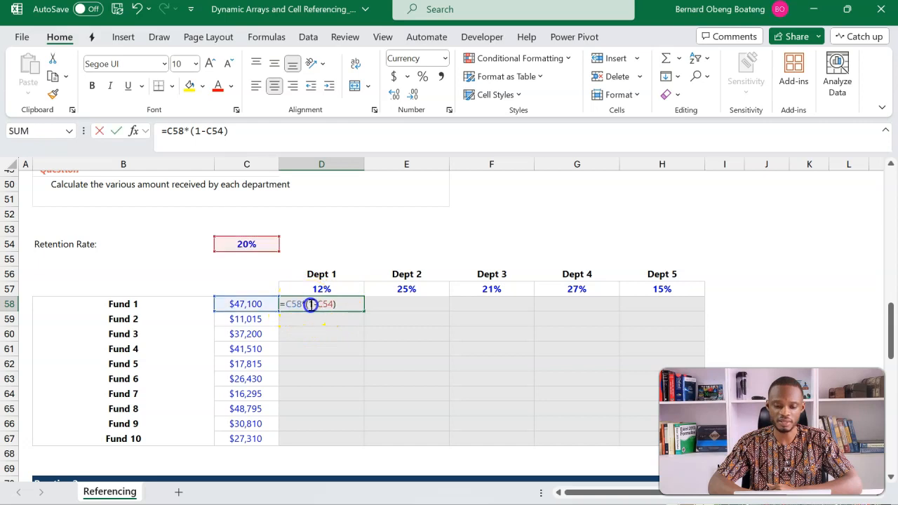
{"action": "type", "text": "*"}
{"action": "left_click", "coordinate": [350, 287]}
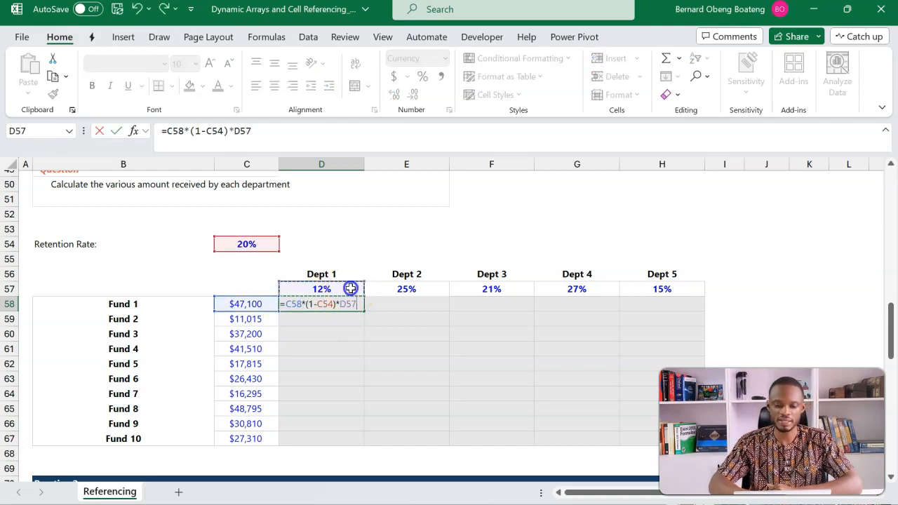
{"action": "key", "text": "Return"}
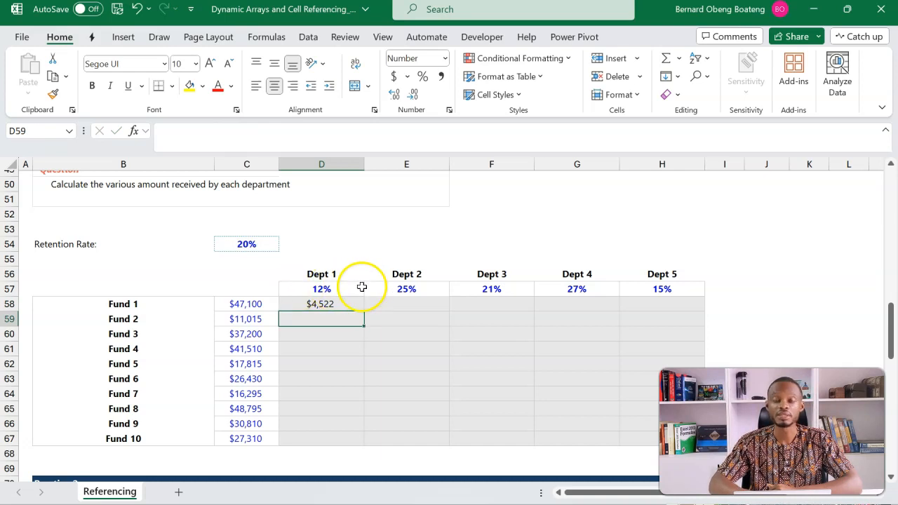
Step: Review the references in the D58 formula and fill it across Fund 1's row to F58
{"action": "left_click", "coordinate": [342, 303]}
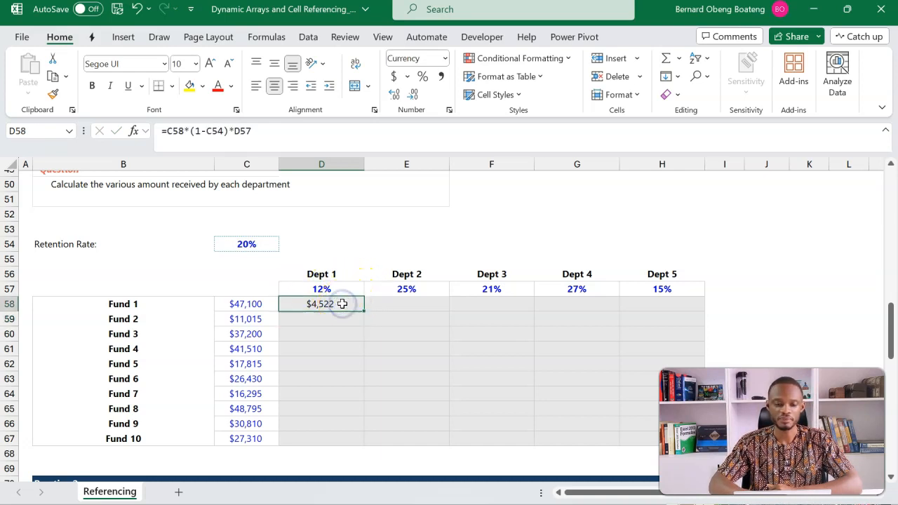
{"action": "double_click", "coordinate": [341, 303]}
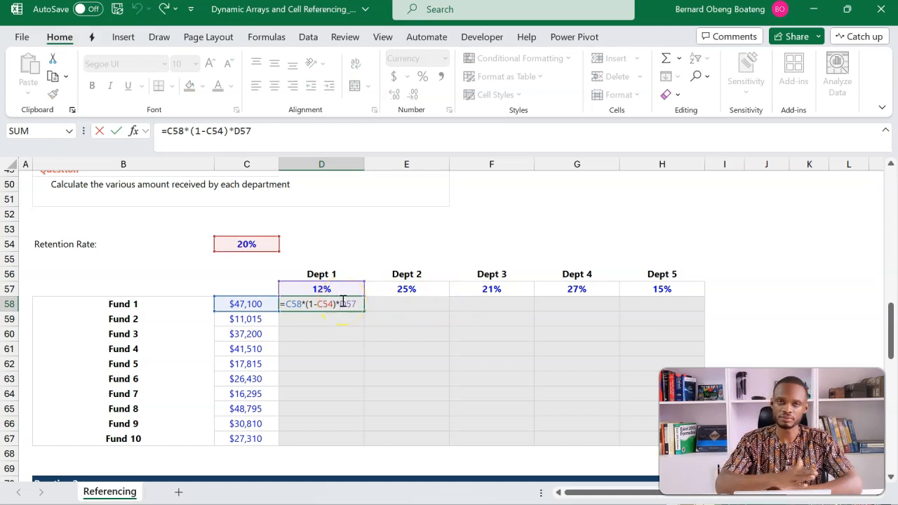
{"action": "key", "text": "Return"}
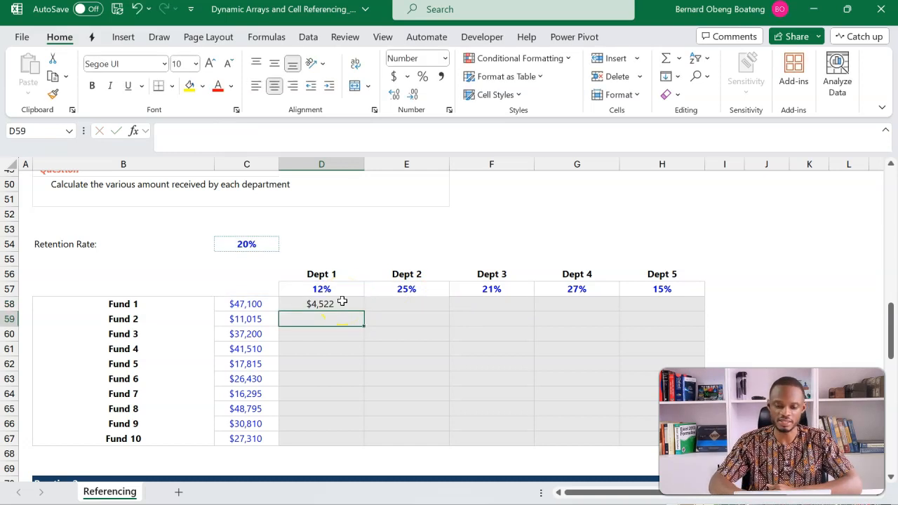
{"action": "left_click_drag", "start_coordinate": [342, 304], "coordinate": [529, 301]}
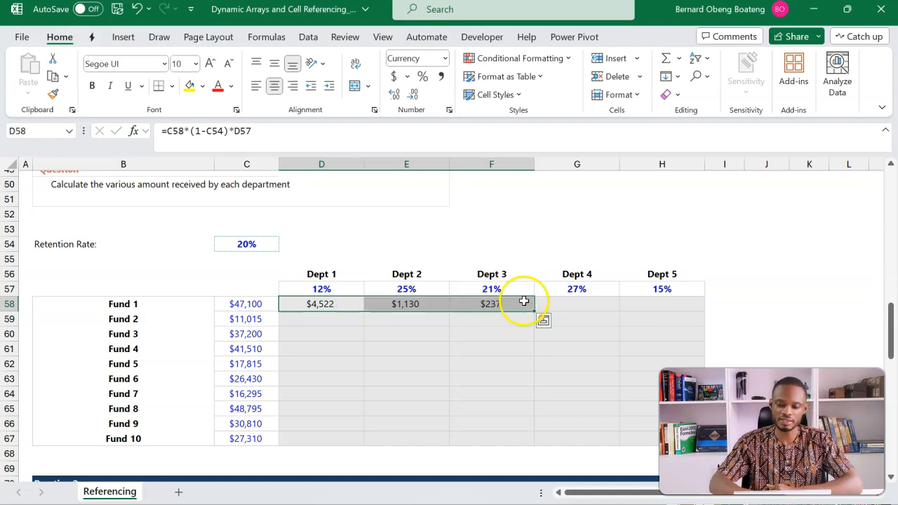
Step: Review the cell references in Dept 3's copied formula in F58 for Fund 1
{"action": "left_click", "coordinate": [517, 303]}
{"action": "double_click", "coordinate": [517, 303]}
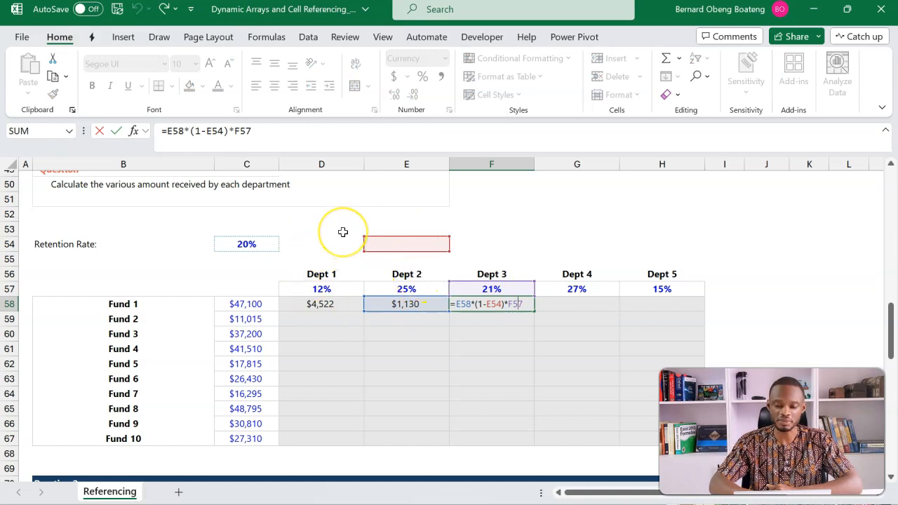
{"action": "key", "text": "Return"}
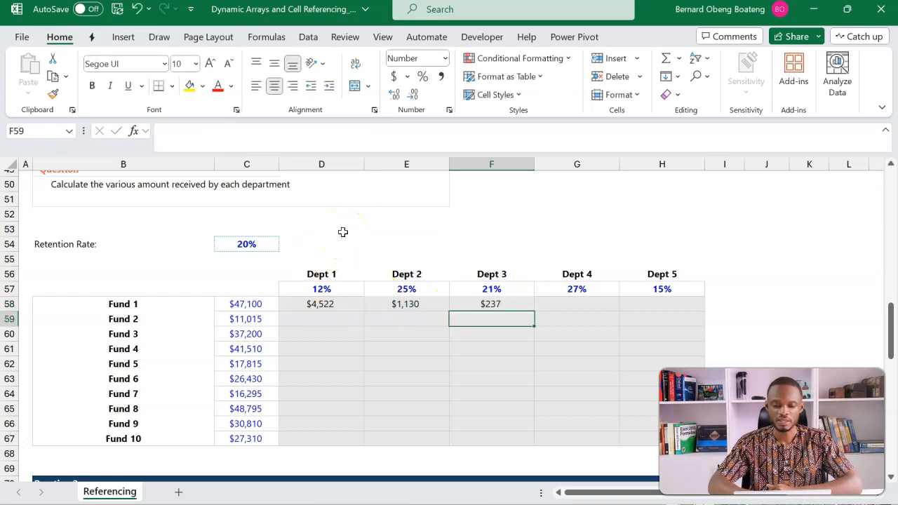
Step: Expand the D58 formula's references to all funds and departments so it reads =C58:C67*(1-C54)*D57:H57
{"action": "double_click", "coordinate": [322, 304]}
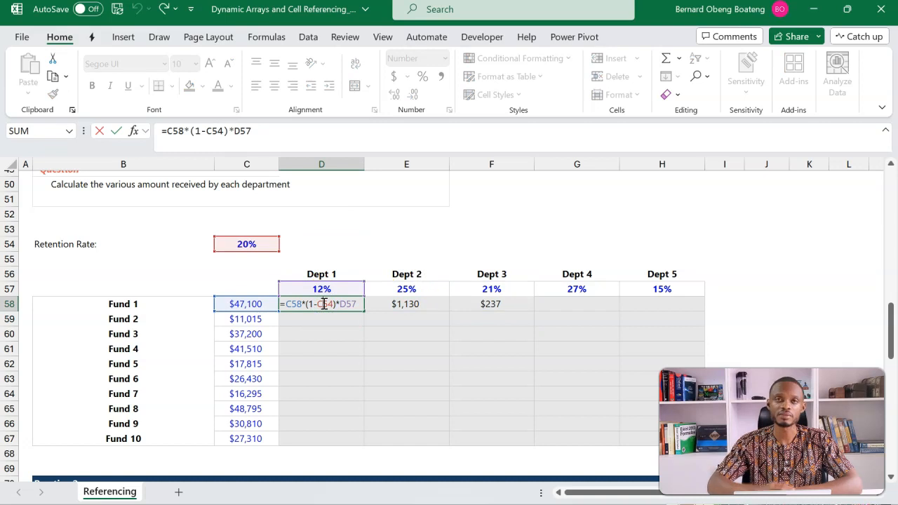
{"action": "left_click", "coordinate": [303, 305]}
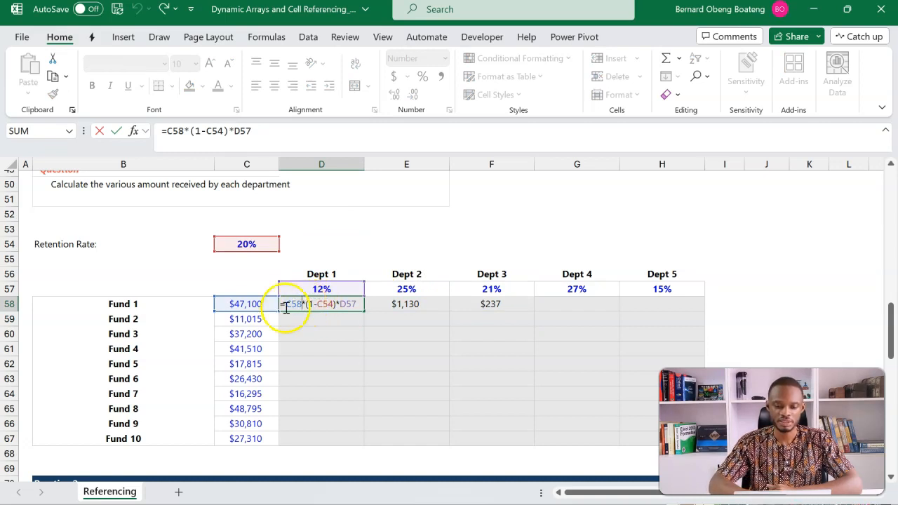
{"action": "left_click_drag", "start_coordinate": [212, 310], "coordinate": [220, 441]}
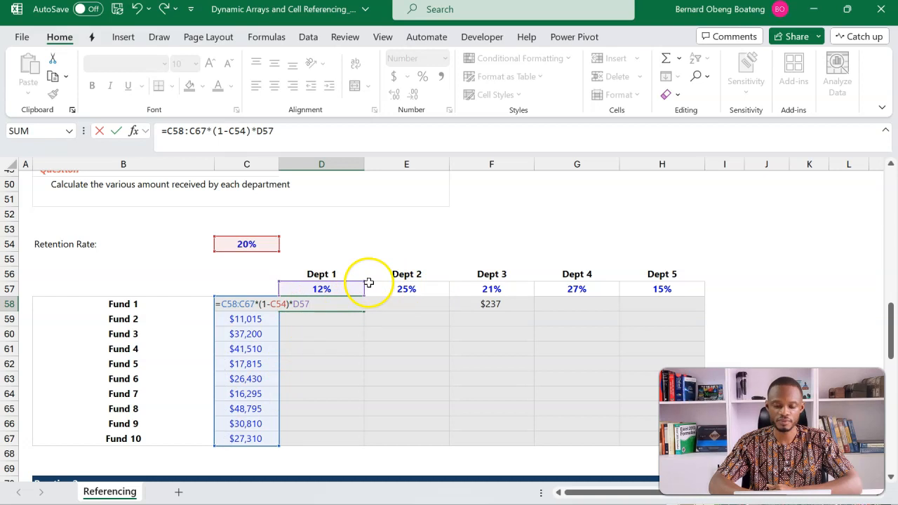
{"action": "left_click_drag", "start_coordinate": [364, 283], "coordinate": [681, 289]}
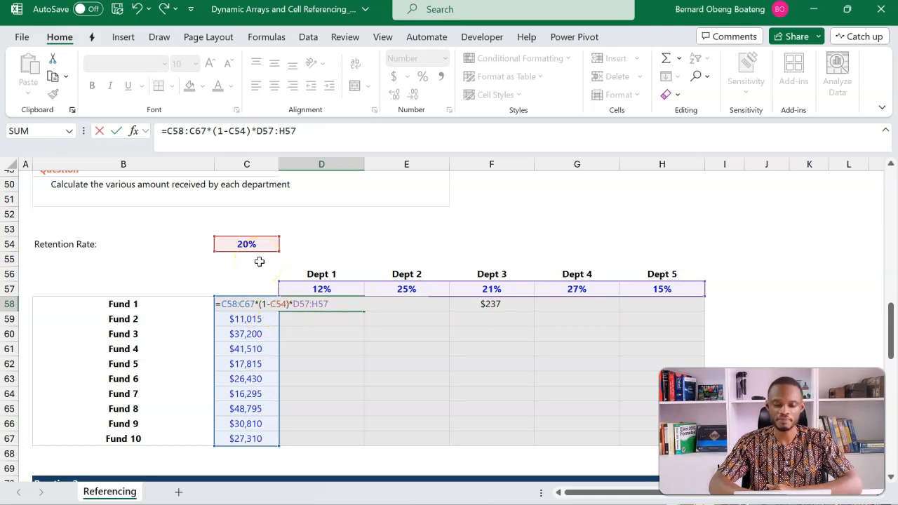
{"action": "key", "text": "Return"}
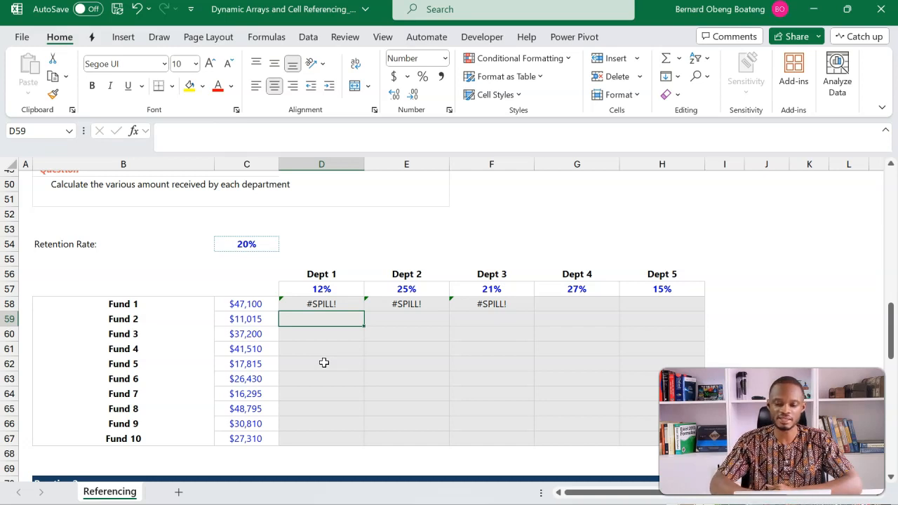
Step: Clear the copied formulas from E58 and F58, and check the array formula's last cell, H67
{"action": "left_click", "coordinate": [410, 308]}
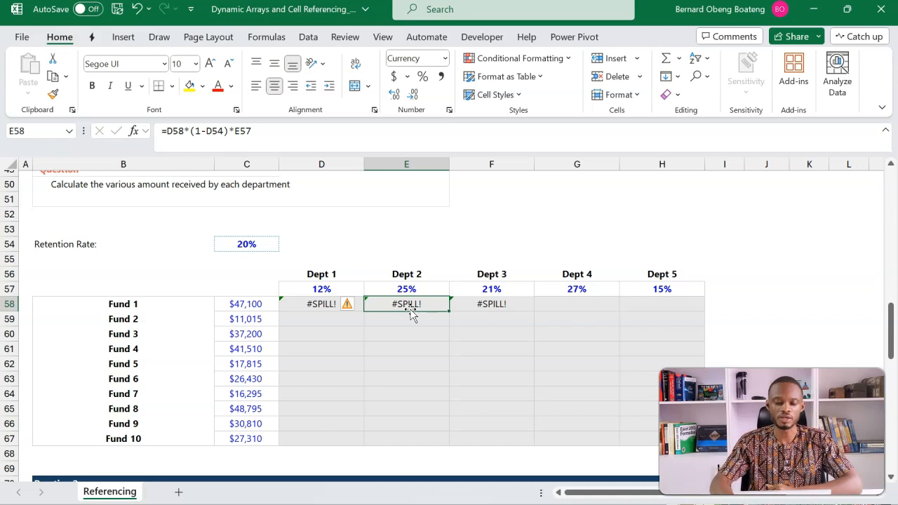
{"action": "key", "text": "Delete"}
{"action": "left_click", "coordinate": [480, 305]}
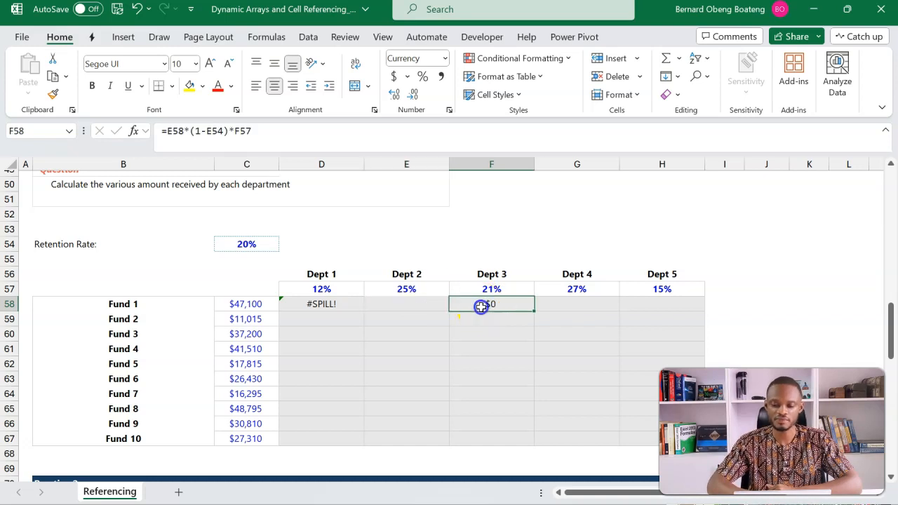
{"action": "key", "text": "Delete"}
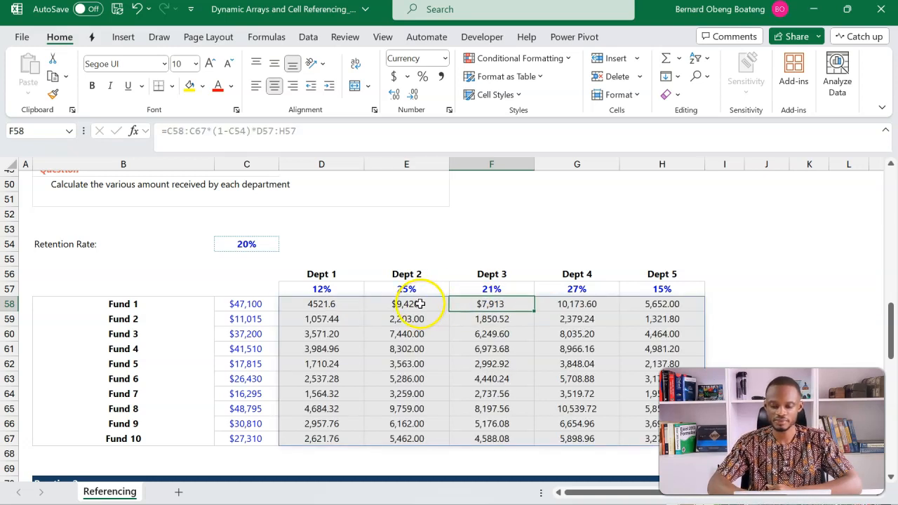
{"action": "scroll", "coordinate": [478, 354], "scroll_direction": "down", "scroll_amount": 3}
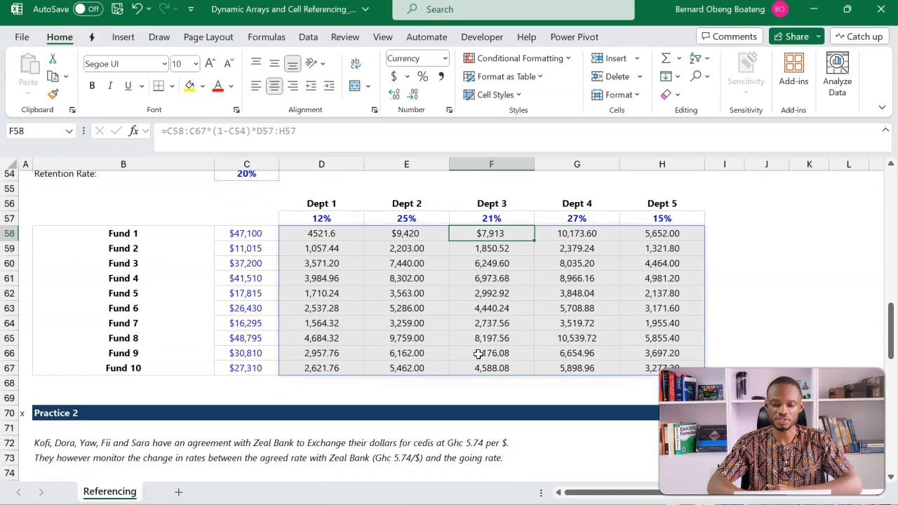
{"action": "left_click", "coordinate": [653, 368]}
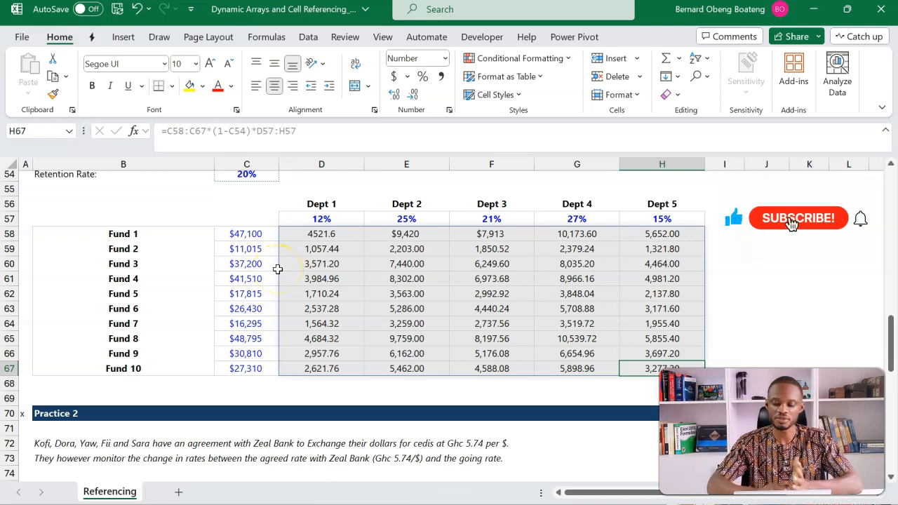
Step: Examine the Practice 2 question, the exchange rate in C78 and the daily rate changes in row 81
{"action": "scroll", "coordinate": [278, 269], "scroll_direction": "down", "scroll_amount": 4}
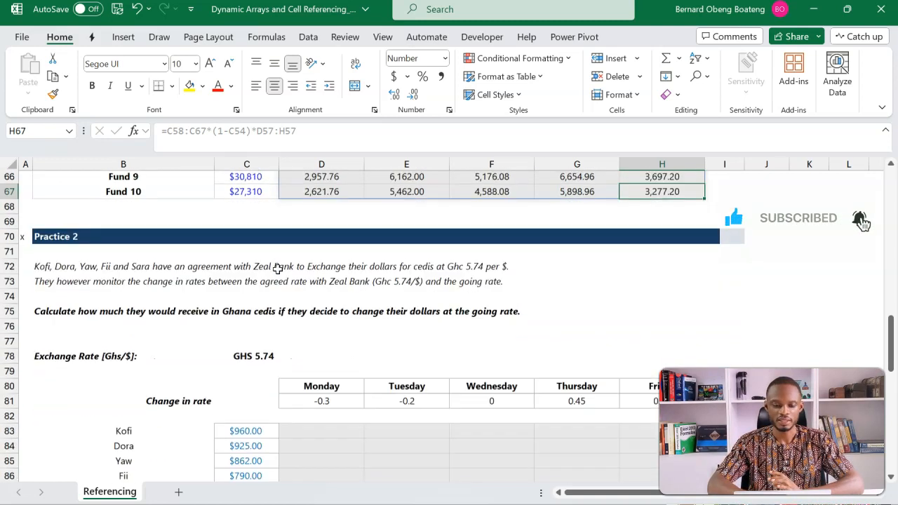
{"action": "scroll", "coordinate": [278, 269], "scroll_direction": "down", "scroll_amount": 2}
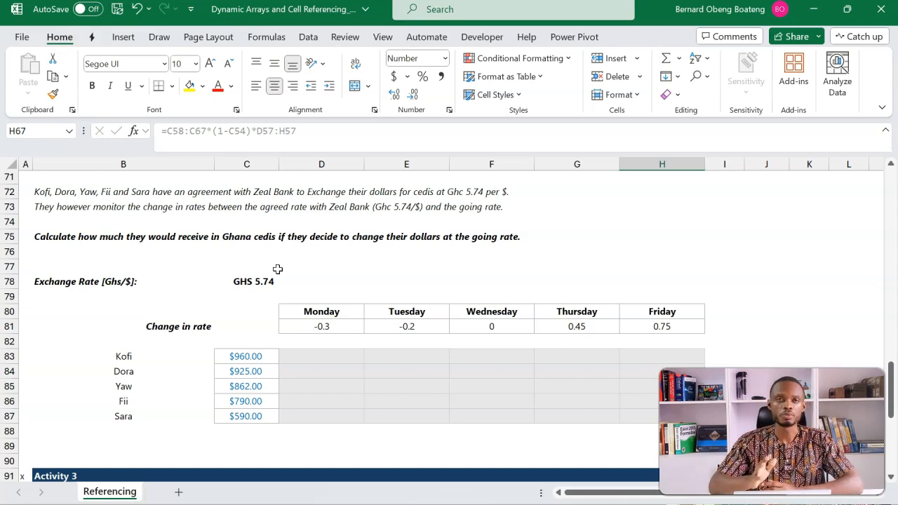
{"action": "left_click", "coordinate": [253, 281]}
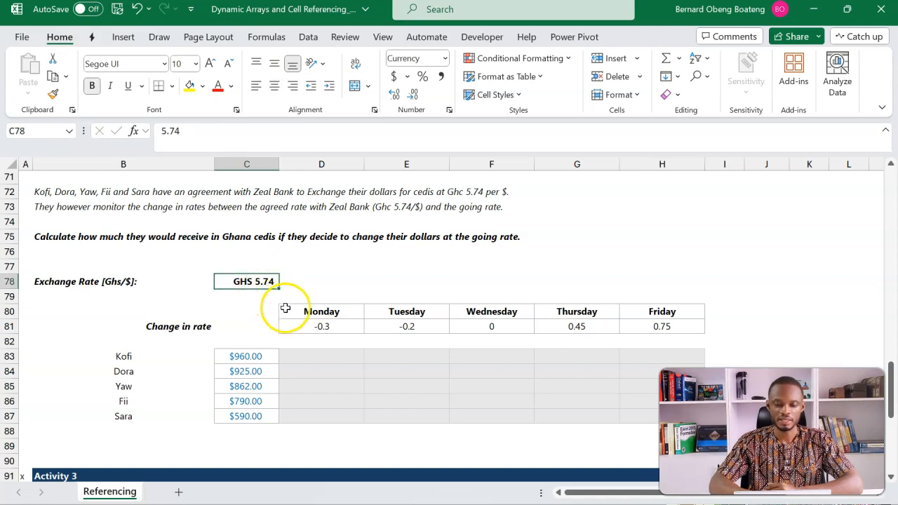
{"action": "left_click", "coordinate": [326, 329]}
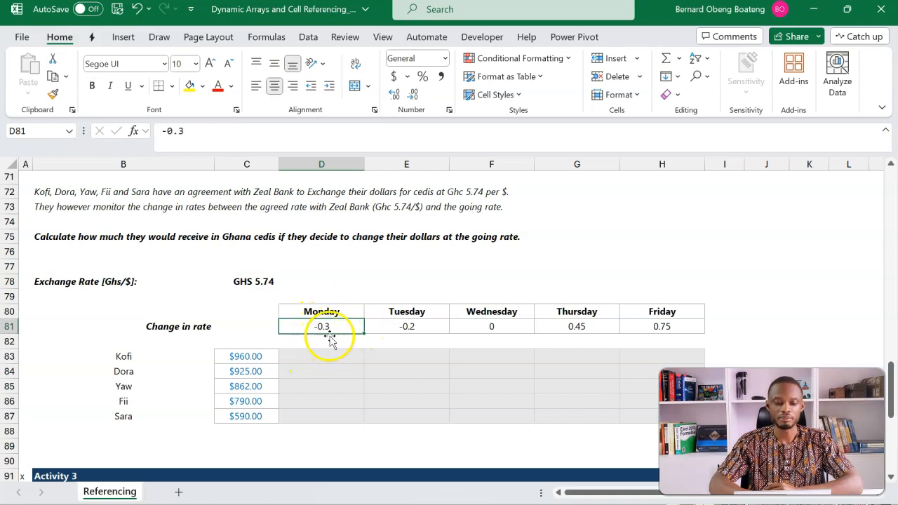
{"action": "left_click", "coordinate": [398, 325]}
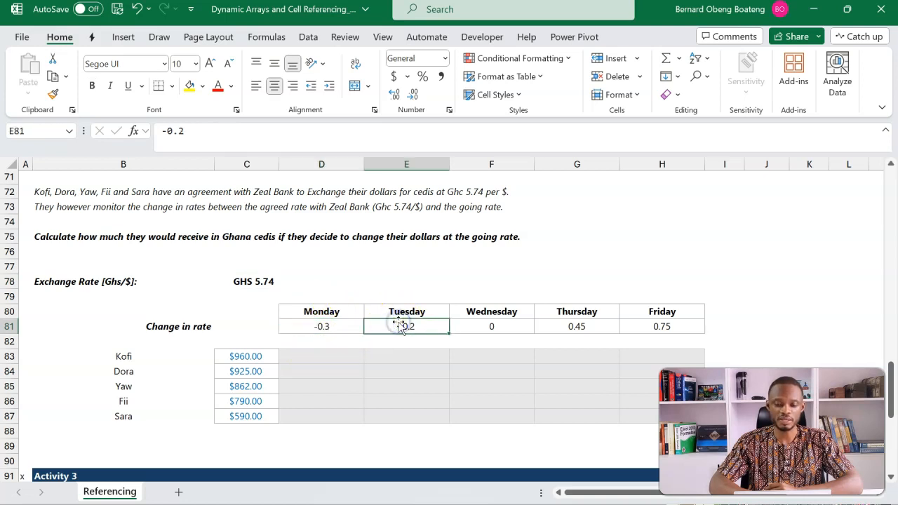
{"action": "left_click", "coordinate": [476, 325]}
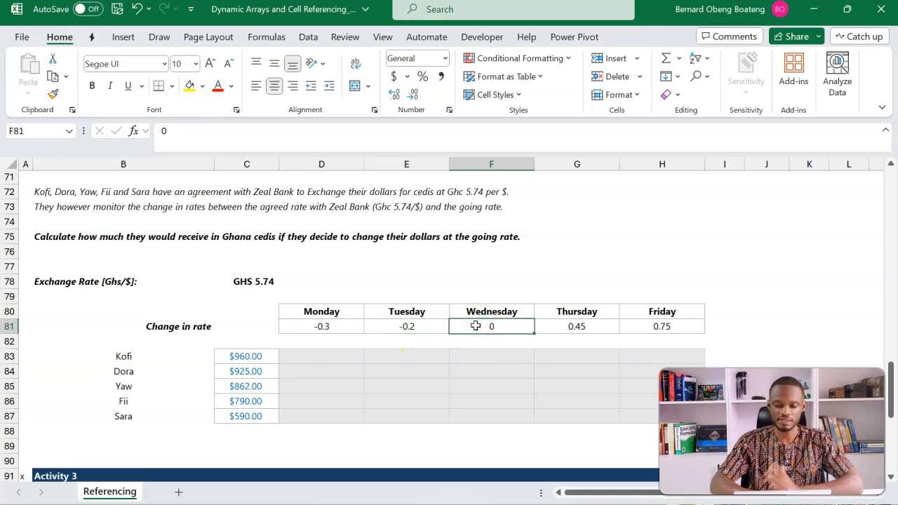
Step: Calculate Monday's going exchange rate in D83 with the formula =C78+D81
{"action": "left_click", "coordinate": [343, 359]}
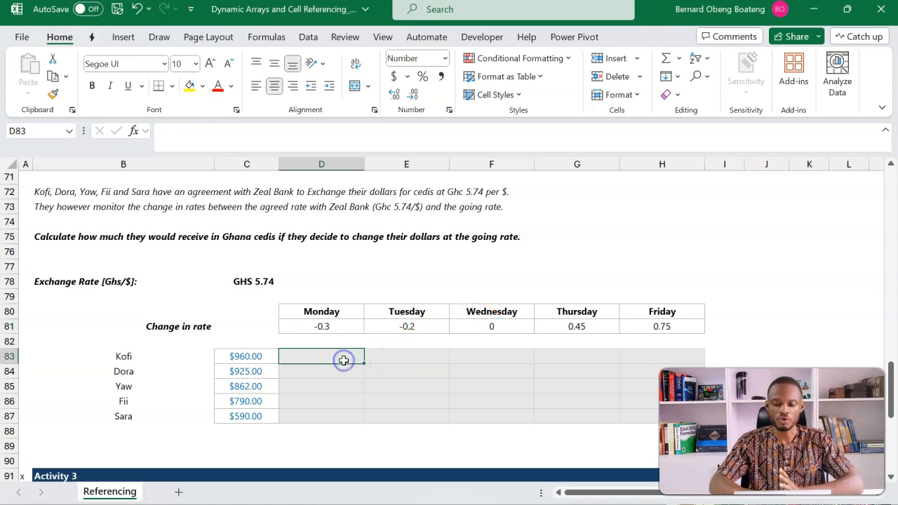
{"action": "scroll", "coordinate": [343, 360], "scroll_direction": "down", "scroll_amount": 2}
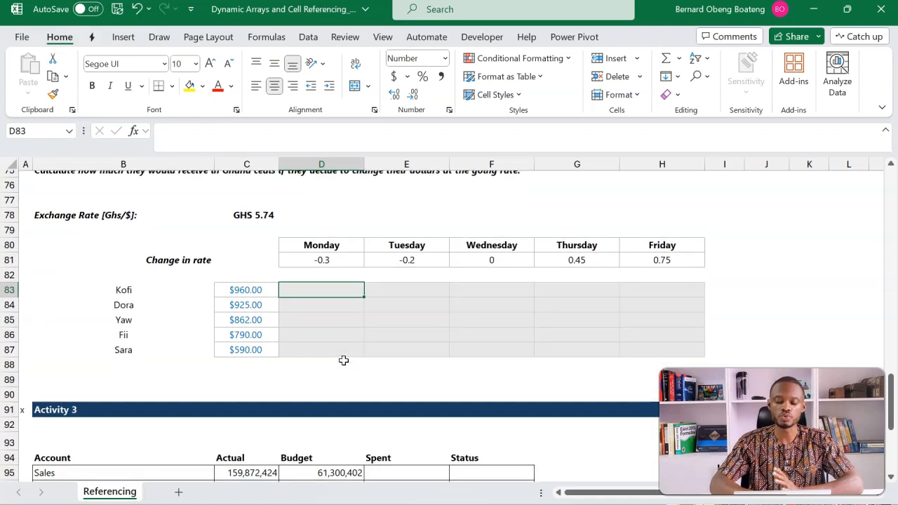
{"action": "type", "text": "="}
{"action": "left_click", "coordinate": [265, 217]}
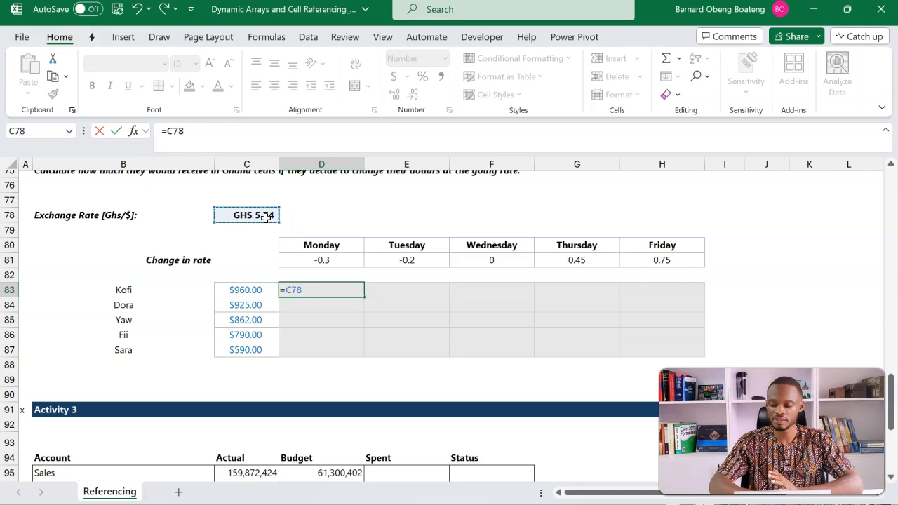
{"action": "type", "text": "+"}
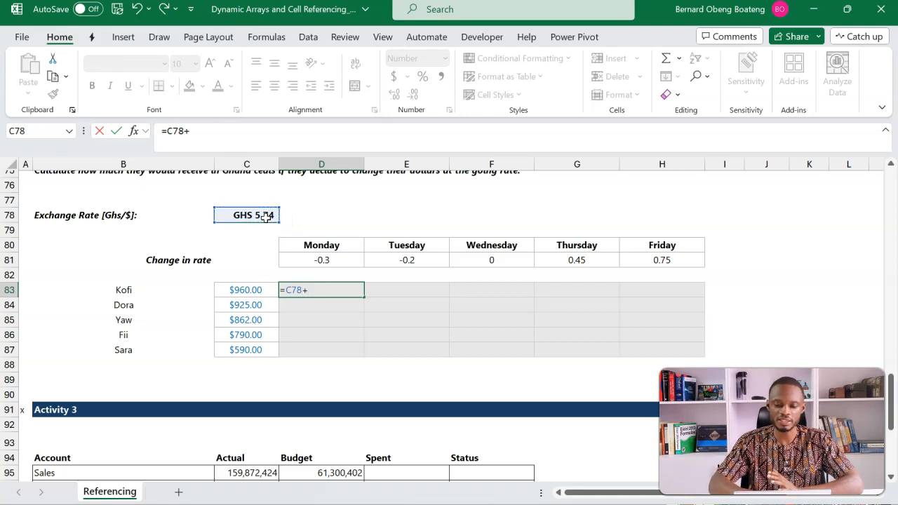
{"action": "left_click", "coordinate": [309, 260]}
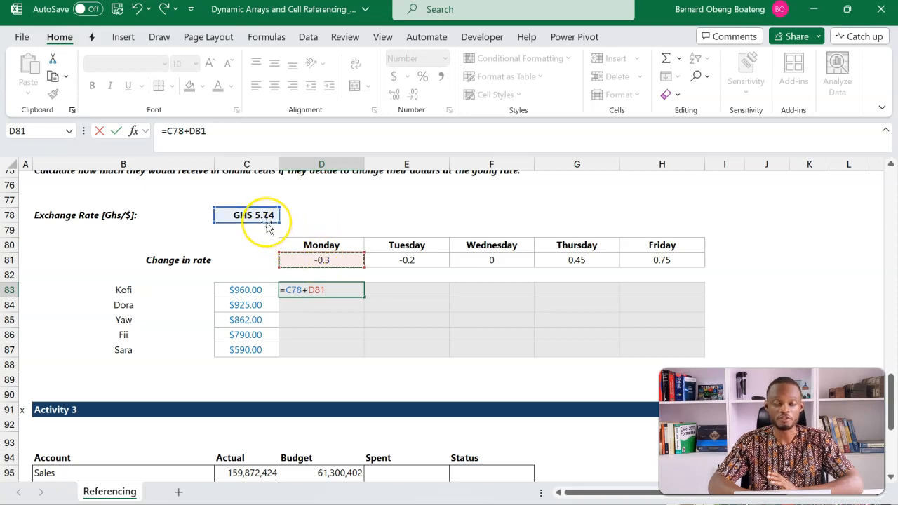
{"action": "key", "text": "Return"}
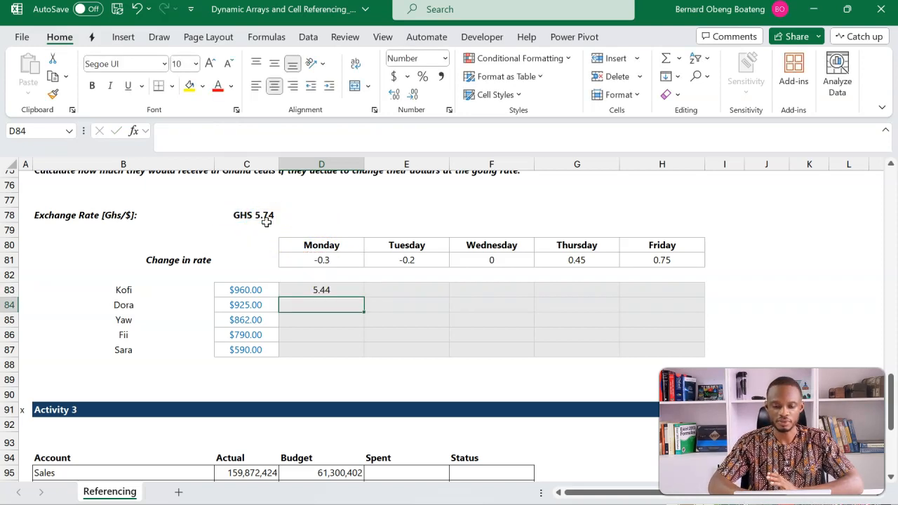
Step: Parenthesize the going rate in D83 and multiply it by the first dollar amount, giving =(C78+D81)*C83
{"action": "left_click", "coordinate": [316, 289]}
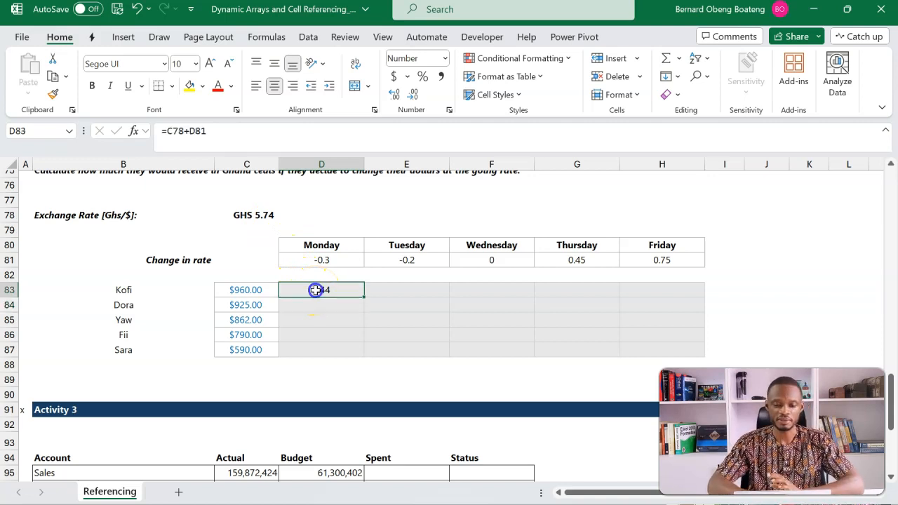
{"action": "double_click", "coordinate": [315, 289]}
{"action": "left_click", "coordinate": [289, 290]}
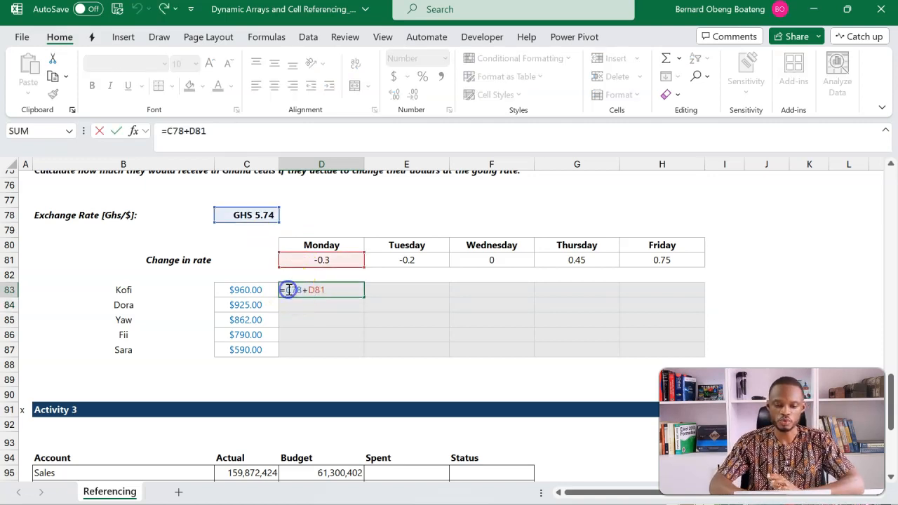
{"action": "type", "text": "("}
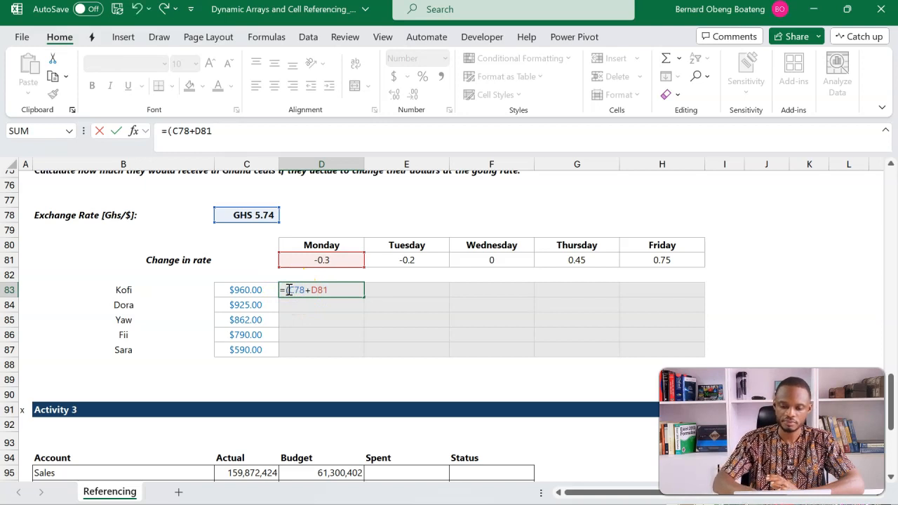
{"action": "left_click", "coordinate": [321, 290]}
{"action": "left_click", "coordinate": [330, 290]}
{"action": "type", "text": ")*"}
{"action": "left_click", "coordinate": [239, 291]}
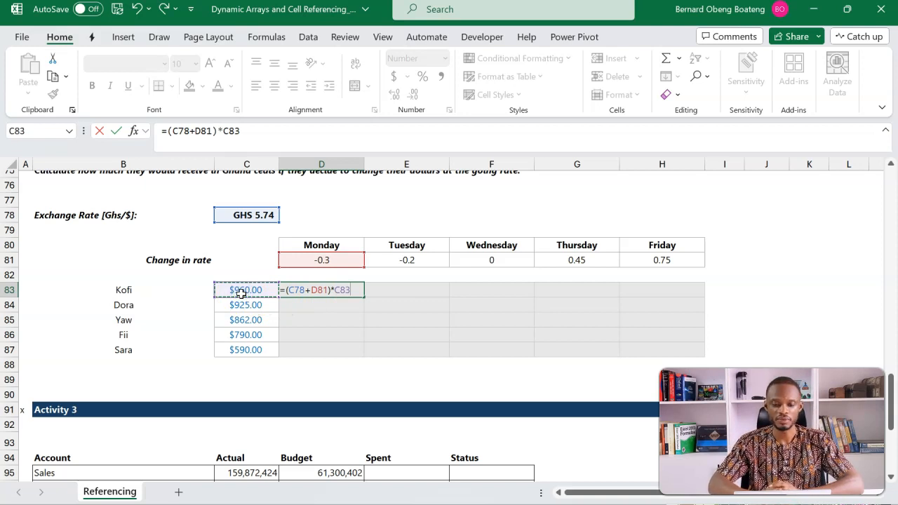
{"action": "key", "text": "Return"}
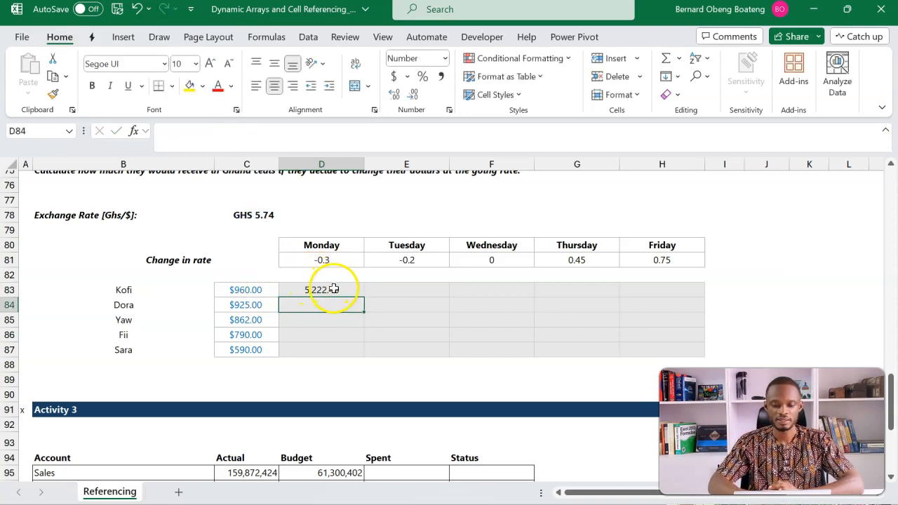
Step: Expand the D83 formula to all days and dollar amounts as =(C78+D81:H81)*C83:C87, and check cell H87
{"action": "left_click", "coordinate": [334, 291]}
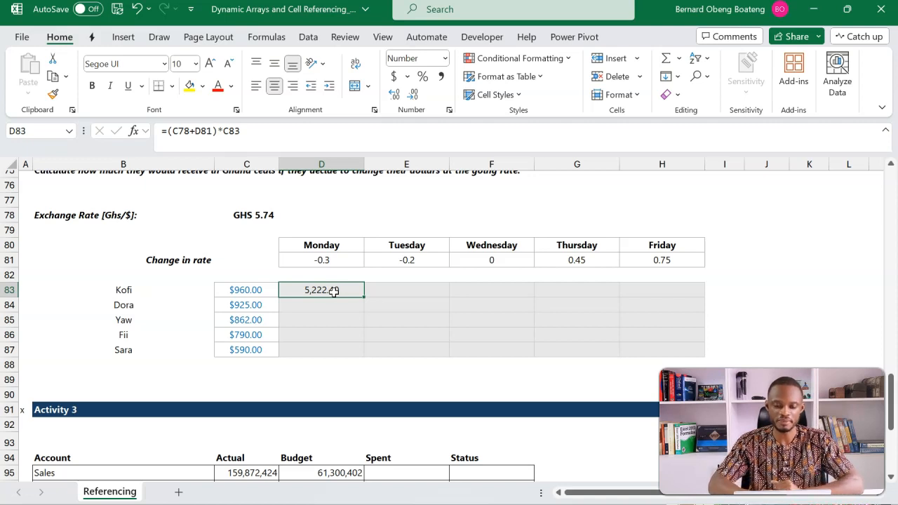
{"action": "double_click", "coordinate": [334, 291]}
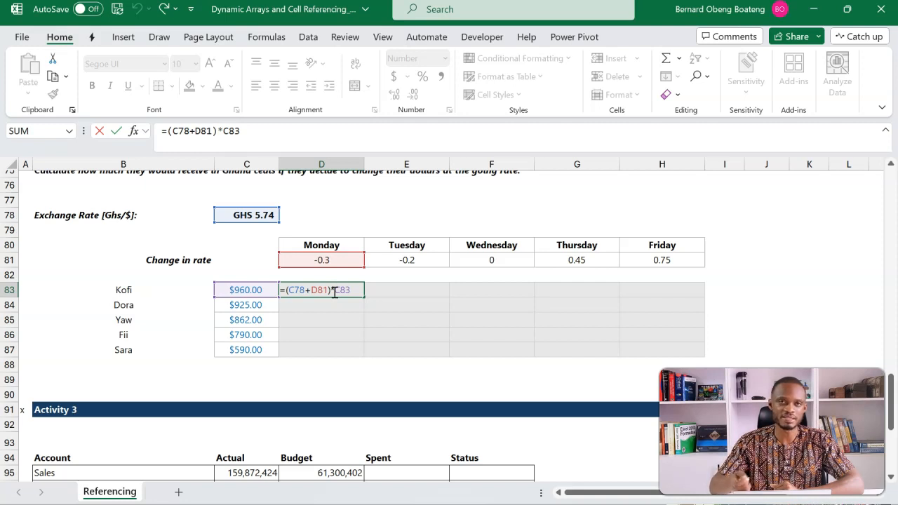
{"action": "left_click_drag", "start_coordinate": [215, 298], "coordinate": [223, 357]}
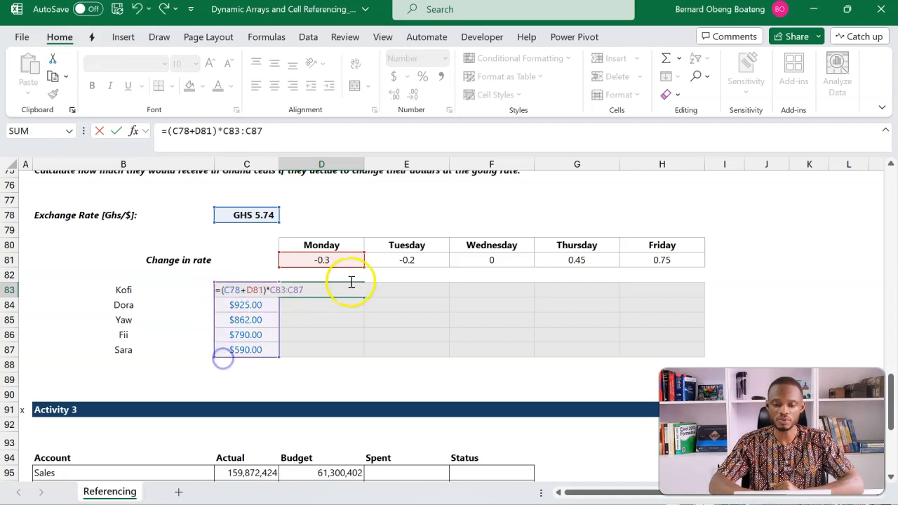
{"action": "left_click_drag", "start_coordinate": [369, 265], "coordinate": [705, 261]}
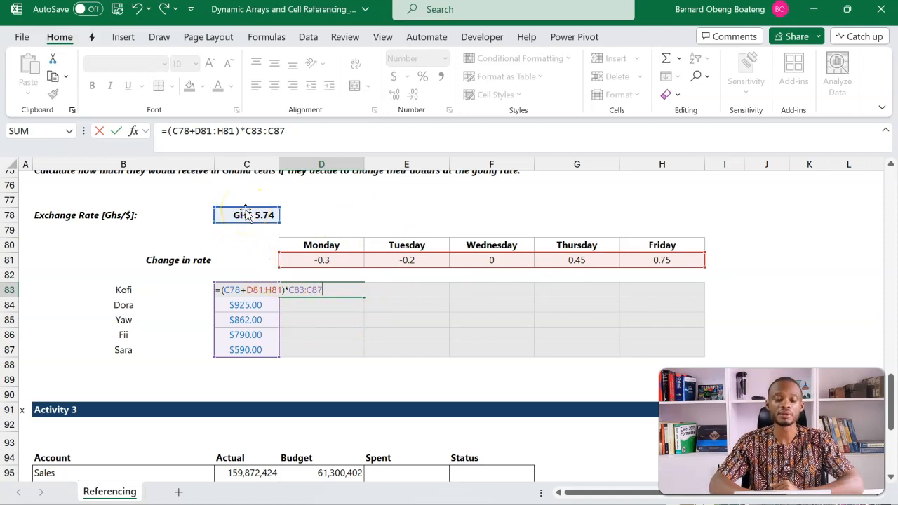
{"action": "key", "text": "Return"}
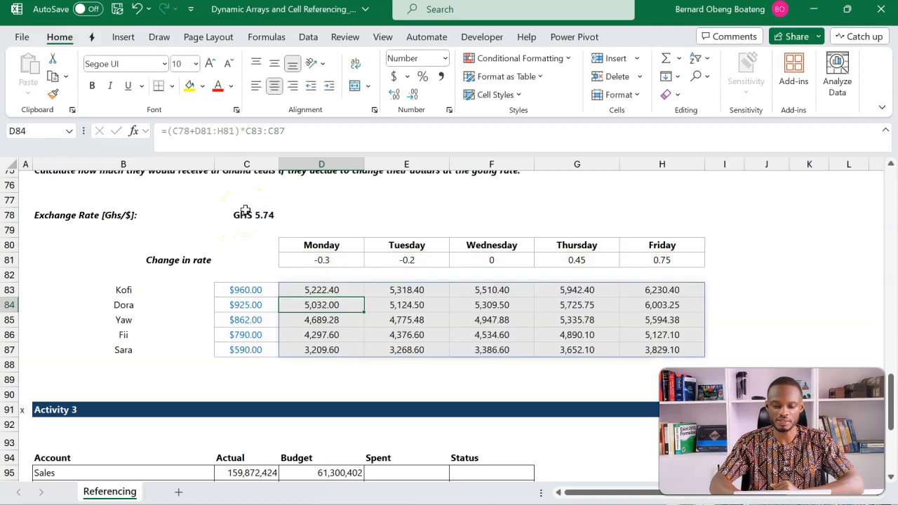
{"action": "left_click", "coordinate": [667, 350]}
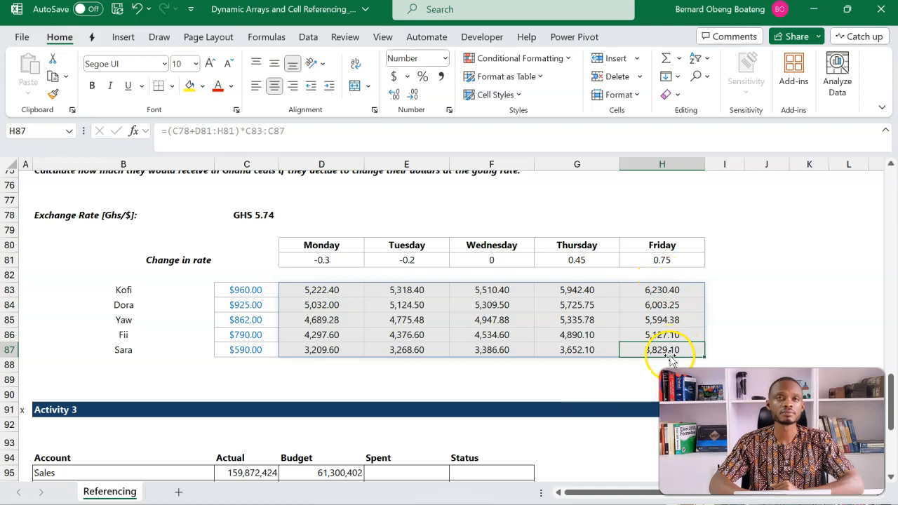
Step: Check the converted amounts in H83 and G83, and examine the Account, Actual and Budget columns of the Activity 3 table
{"action": "left_click", "coordinate": [670, 292]}
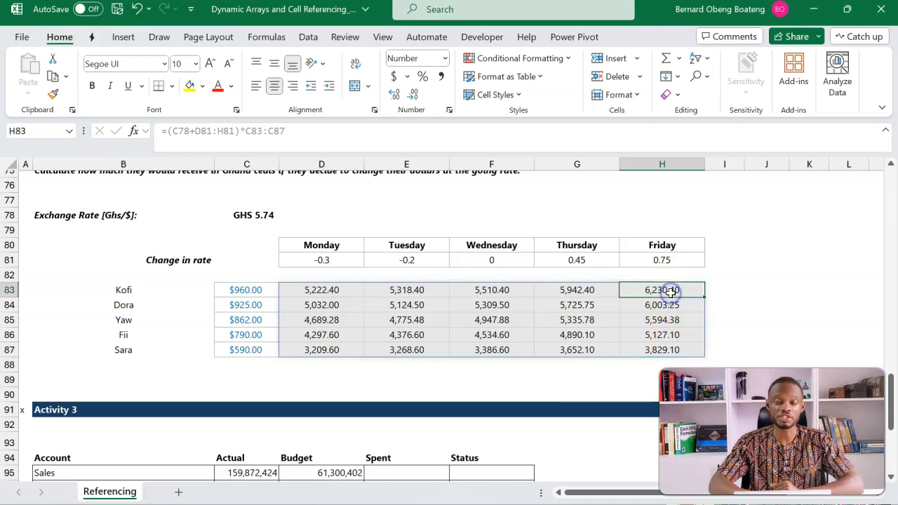
{"action": "left_click", "coordinate": [577, 293]}
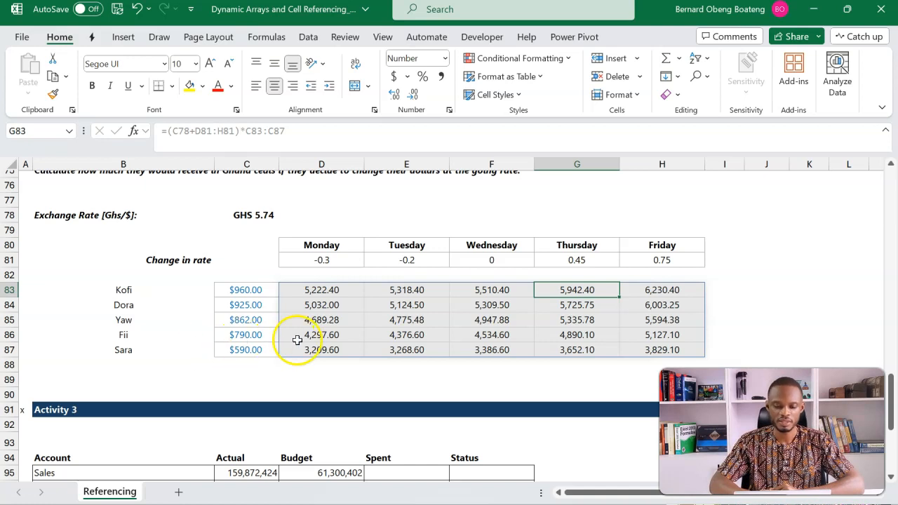
{"action": "scroll", "coordinate": [297, 340], "scroll_direction": "down", "scroll_amount": 5}
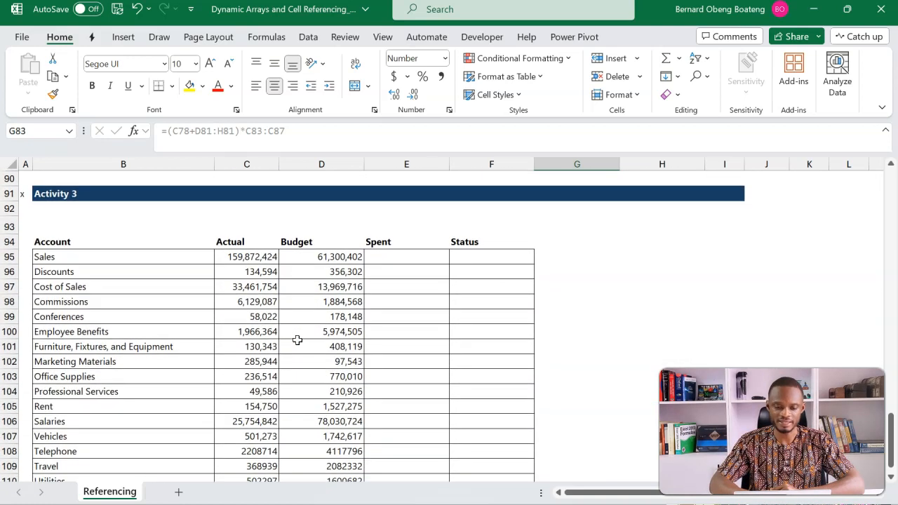
{"action": "scroll", "coordinate": [296, 341], "scroll_direction": "down", "scroll_amount": 1}
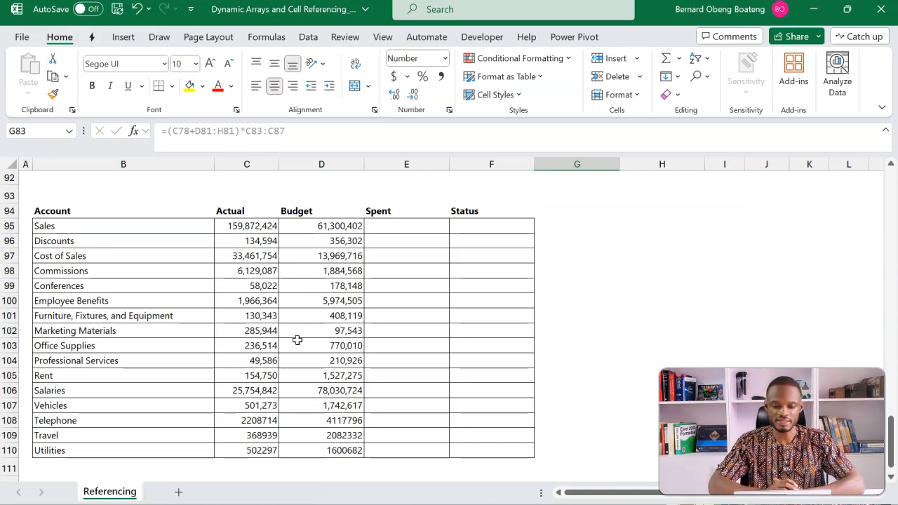
{"action": "left_click", "coordinate": [161, 225]}
{"action": "key", "text": "ctrl+shift+Down"}
{"action": "left_click", "coordinate": [160, 225]}
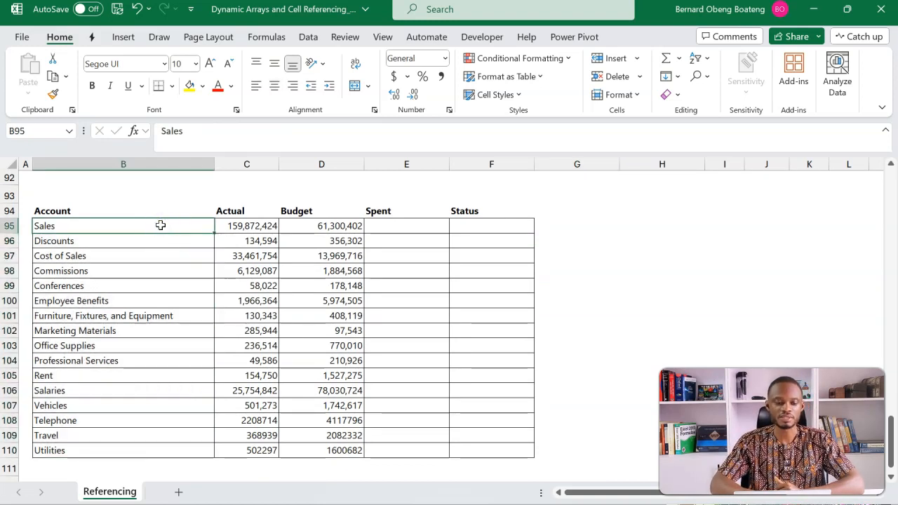
{"action": "left_click_drag", "start_coordinate": [160, 225], "coordinate": [150, 445]}
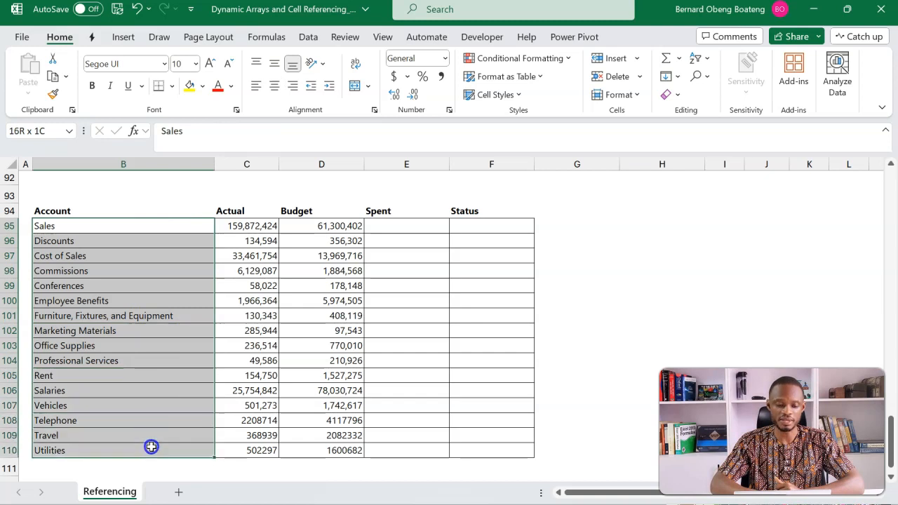
{"action": "left_click_drag", "start_coordinate": [245, 227], "coordinate": [250, 421]}
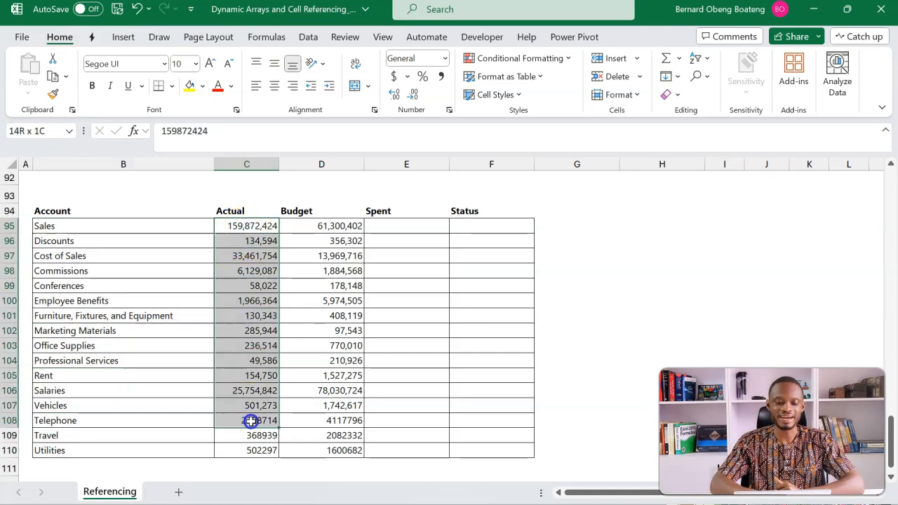
{"action": "left_click", "coordinate": [327, 226]}
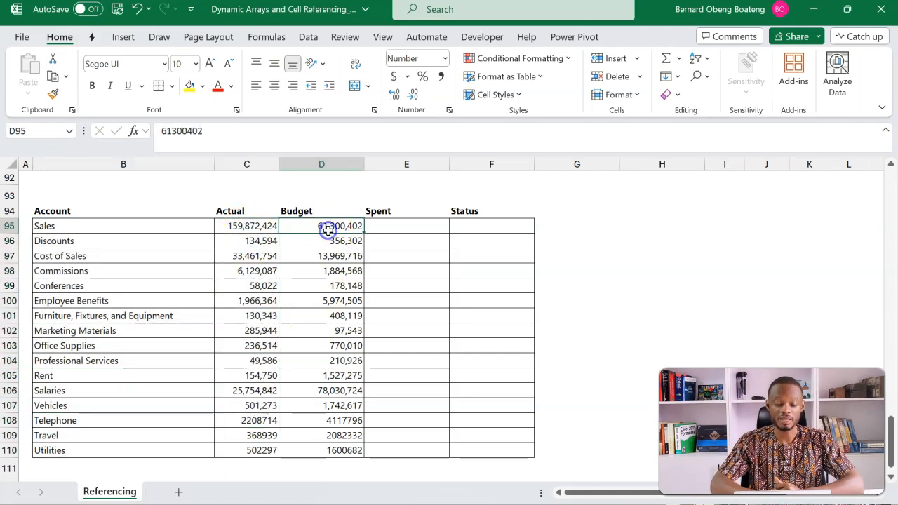
Step: Calculate the Spent percentages for all accounts in E95 with the formula =C95:C110/D95:D110
{"action": "left_click", "coordinate": [397, 230]}
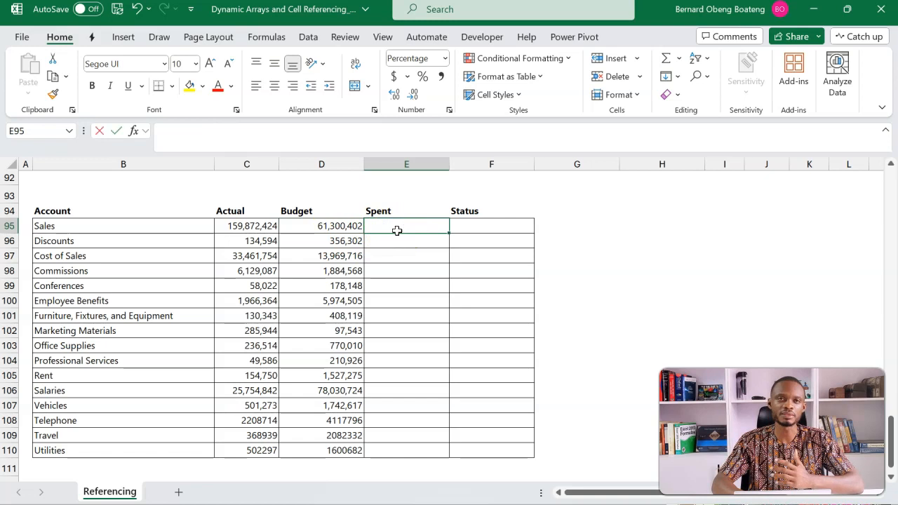
{"action": "type", "text": "="}
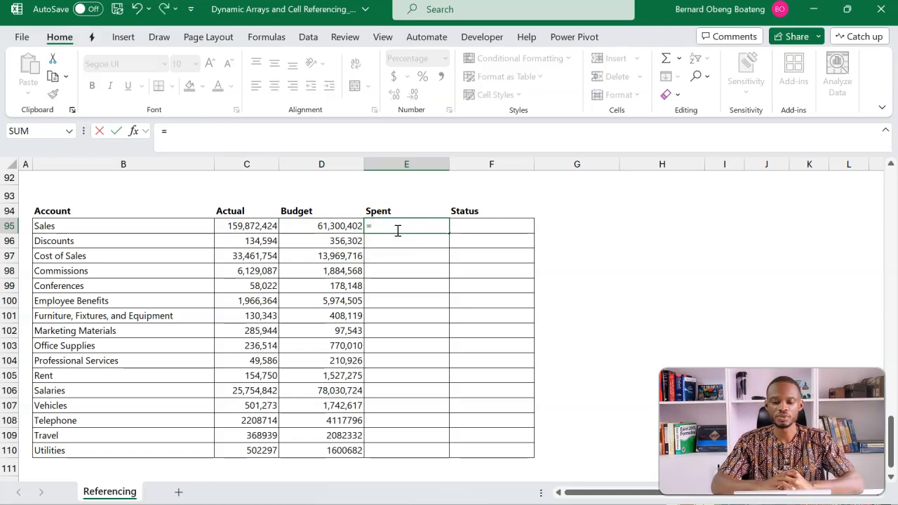
{"action": "left_click", "coordinate": [268, 226]}
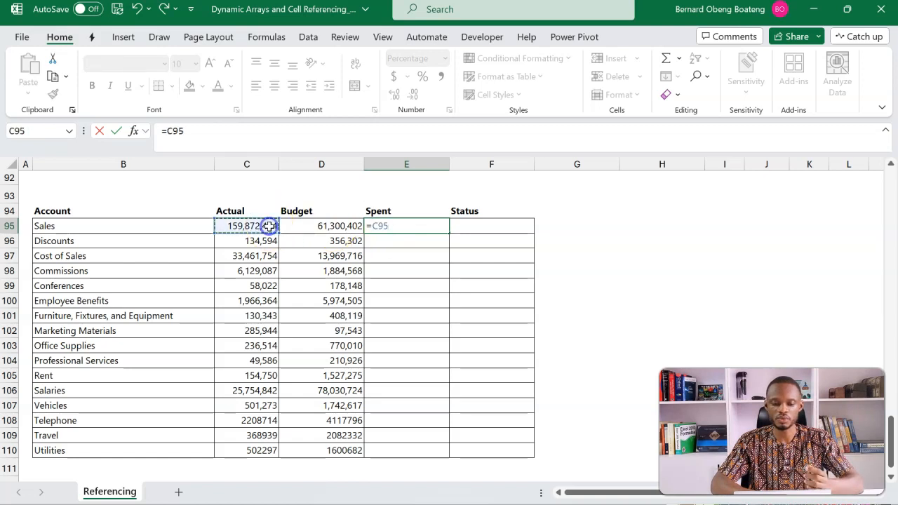
{"action": "key", "text": "ctrl+shift+Down"}
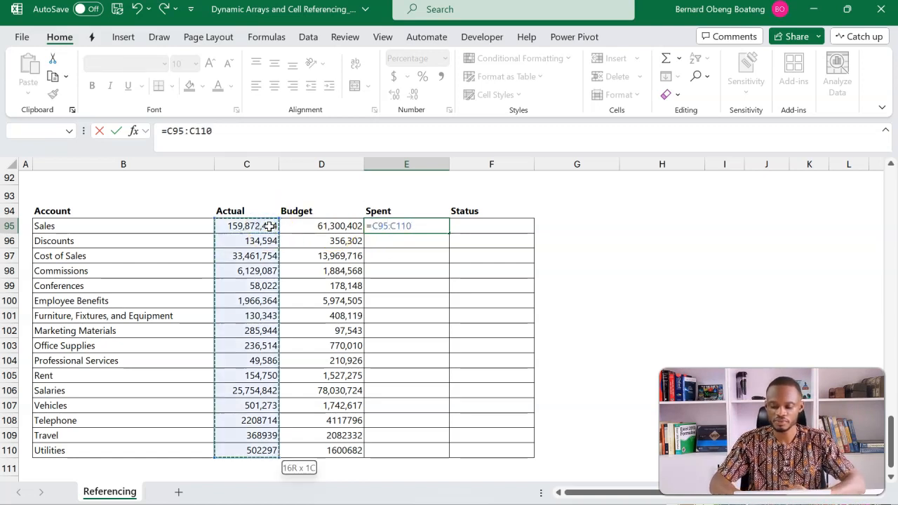
{"action": "type", "text": "/"}
{"action": "left_click", "coordinate": [301, 226]}
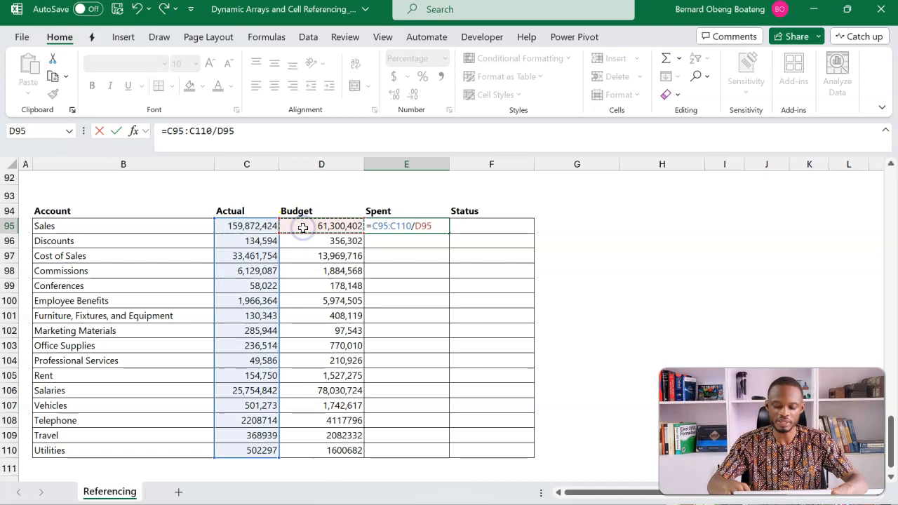
{"action": "key", "text": "ctrl+shift+Down"}
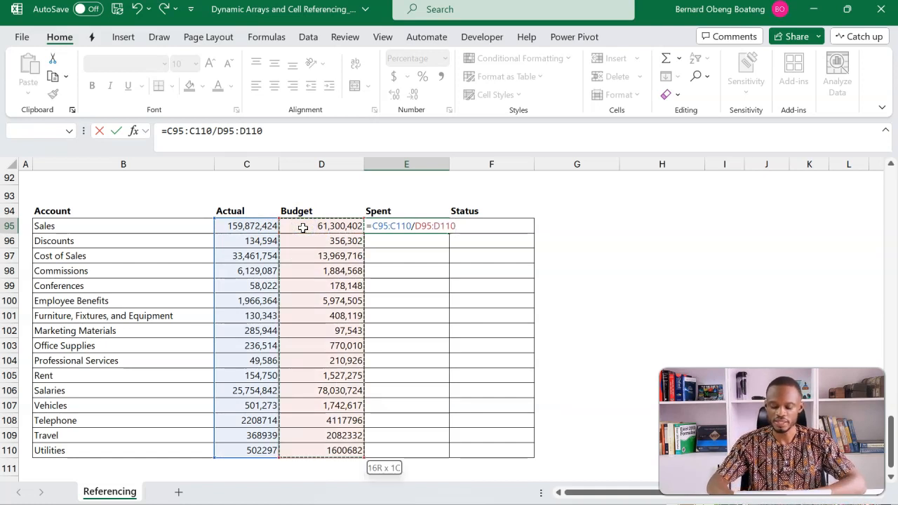
{"action": "key", "text": "Return"}
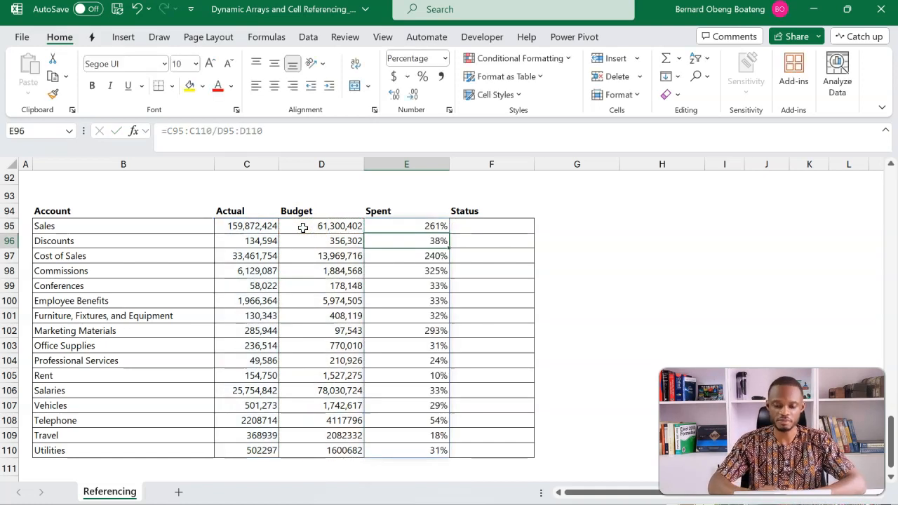
Step: Fill the Status column from the spilled Spent percentages with the formula =E95# in F95
{"action": "left_click", "coordinate": [404, 228]}
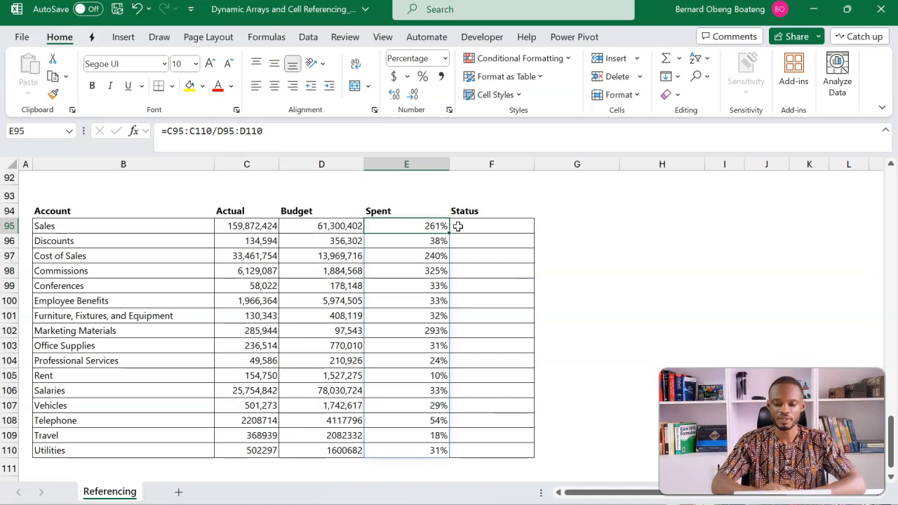
{"action": "left_click", "coordinate": [458, 226]}
{"action": "type", "text": "="}
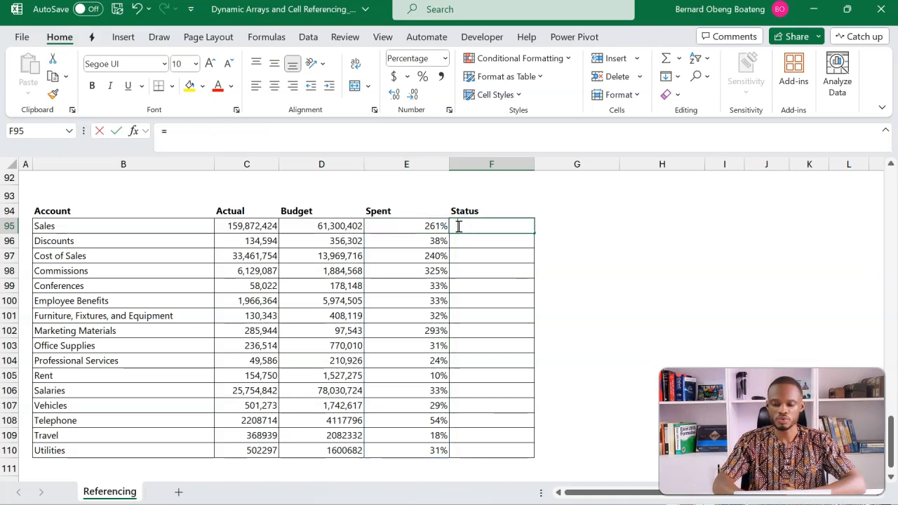
{"action": "left_click", "coordinate": [425, 227]}
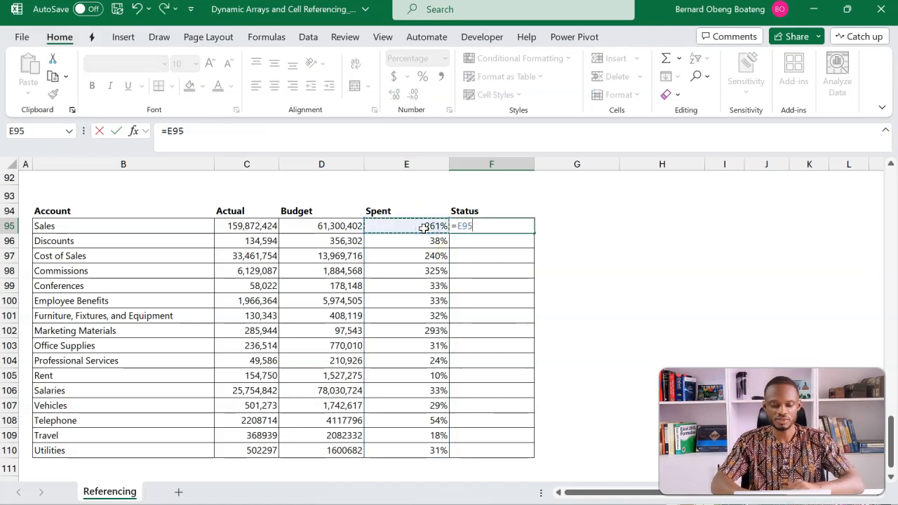
{"action": "type", "text": "#"}
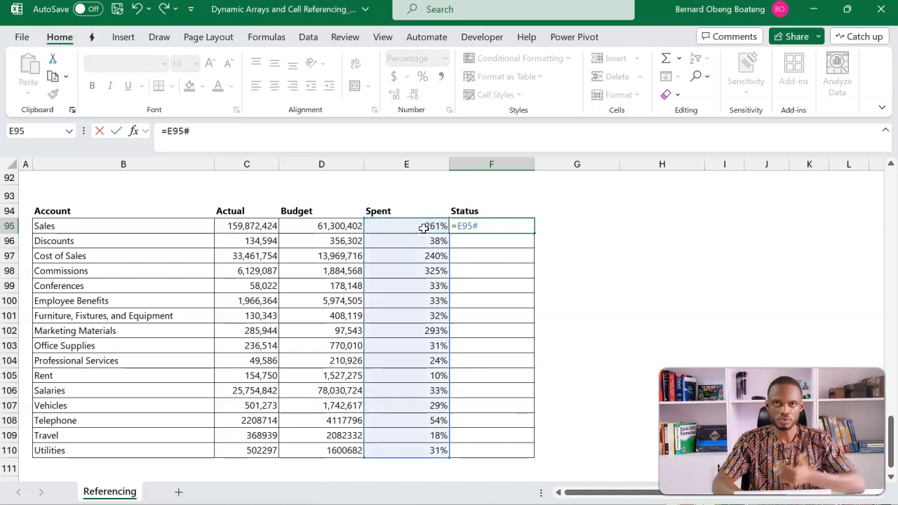
{"action": "key", "text": "Return"}
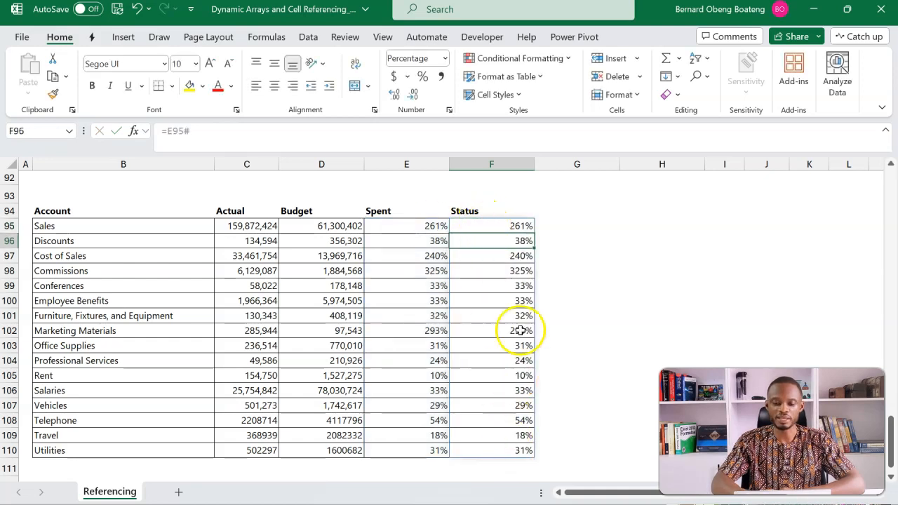
Step: Start a custom icon set conditional formatting rule for the Status values in F95:F110
{"action": "left_click_drag", "start_coordinate": [525, 226], "coordinate": [524, 440]}
{"action": "key", "text": "shift+Down"}
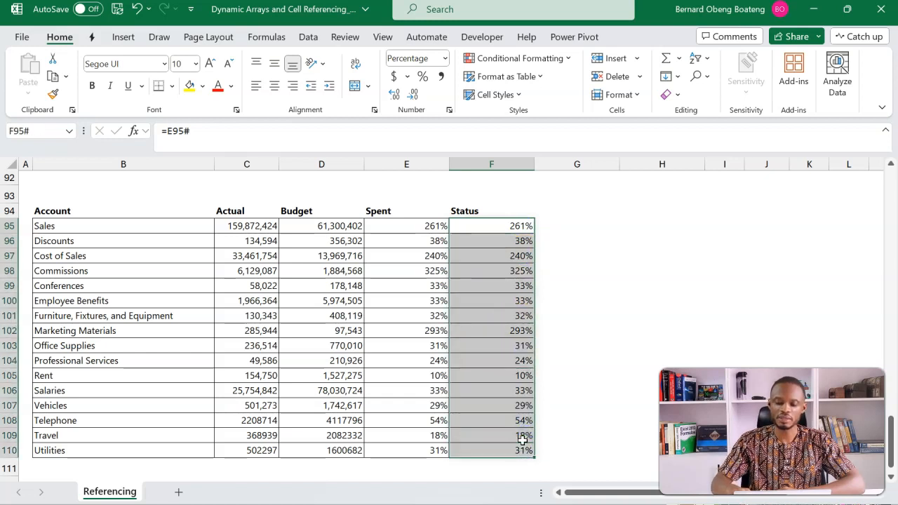
{"action": "left_click", "coordinate": [559, 61]}
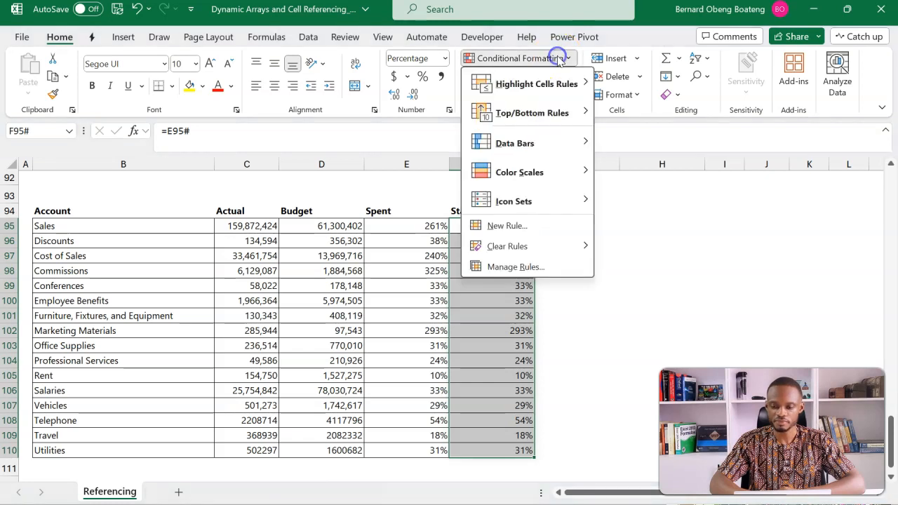
{"action": "mouse_move", "coordinate": [545, 207]}
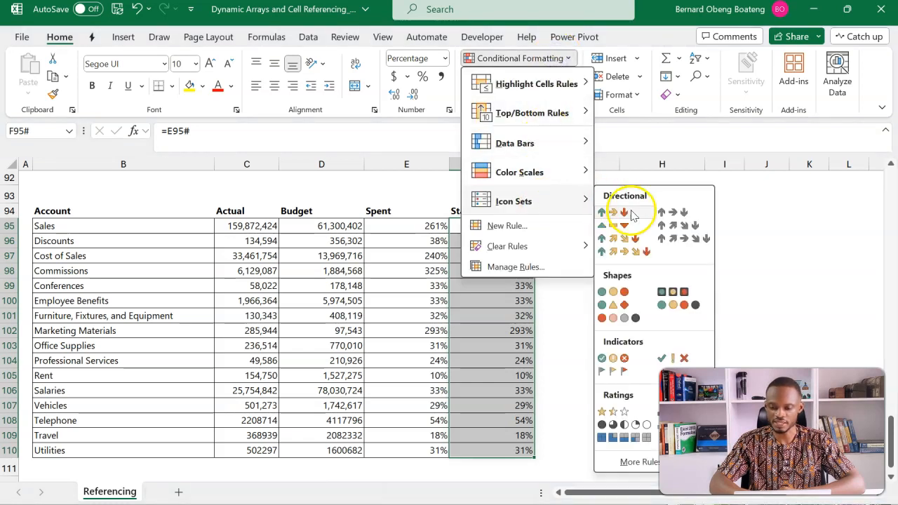
{"action": "left_click", "coordinate": [621, 463]}
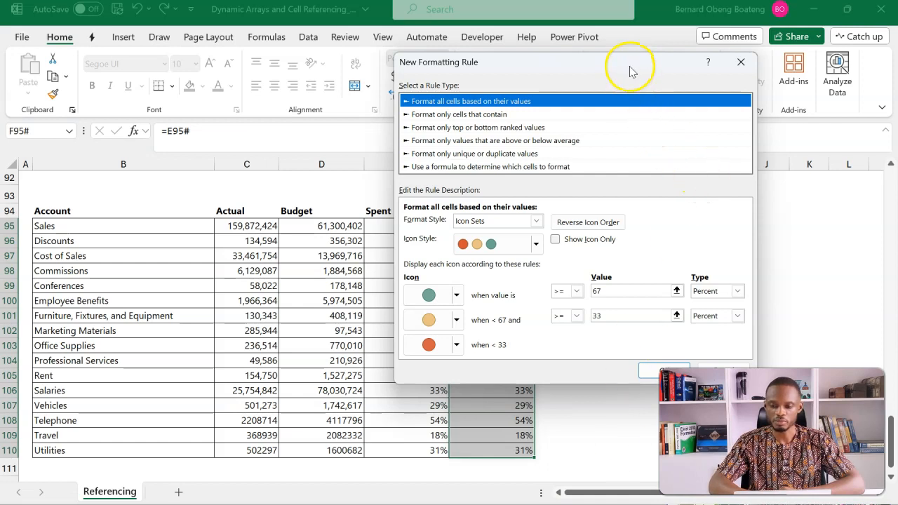
{"action": "left_click_drag", "start_coordinate": [629, 68], "coordinate": [297, 88]}
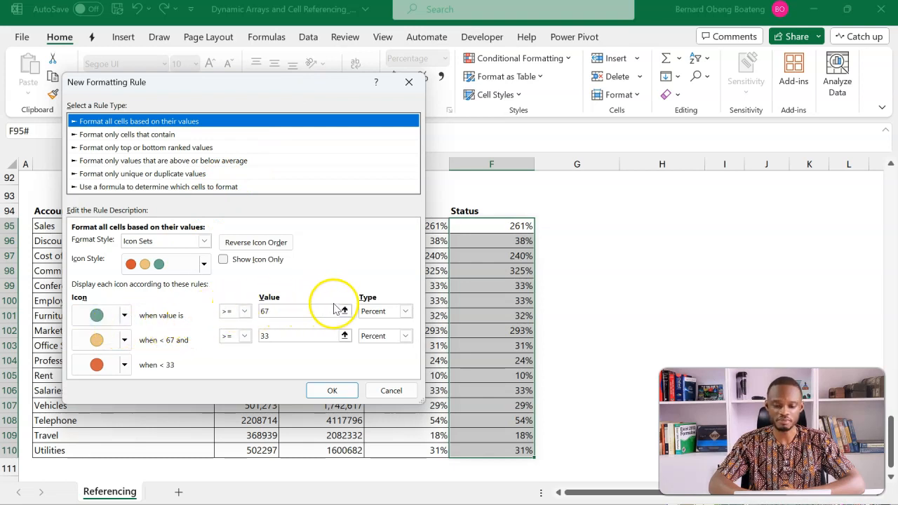
Step: Set both icon thresholds to type Number, with values of 0.67 for the first icon and 0.33 for the second
{"action": "left_click", "coordinate": [404, 310]}
{"action": "left_click", "coordinate": [399, 325]}
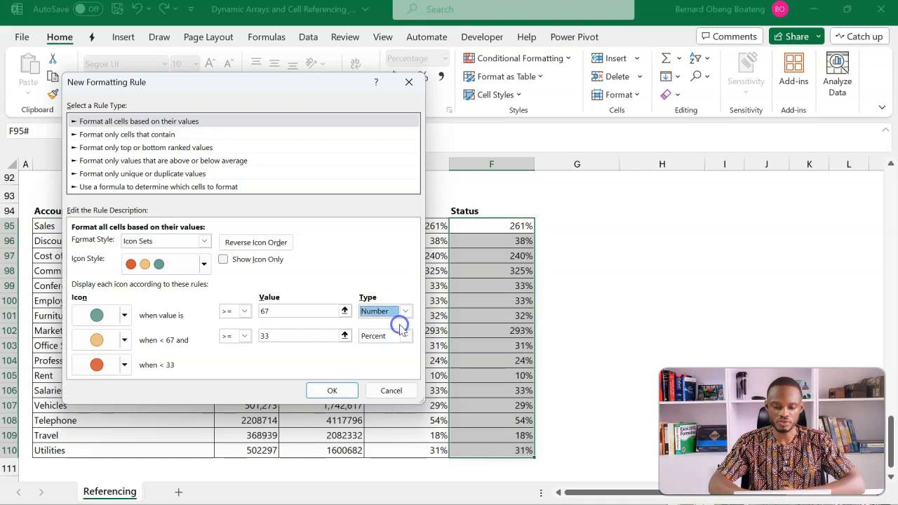
{"action": "left_click", "coordinate": [316, 311]}
{"action": "left_click", "coordinate": [404, 336]}
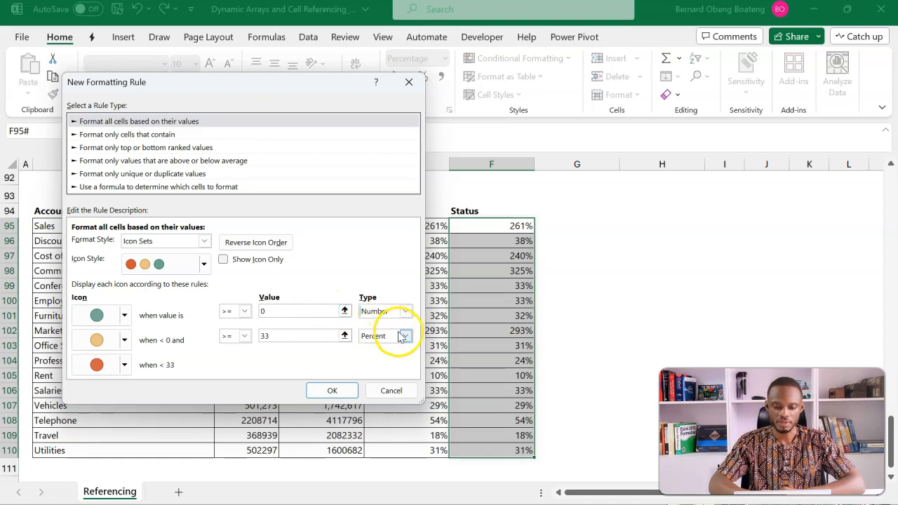
{"action": "left_click", "coordinate": [399, 346]}
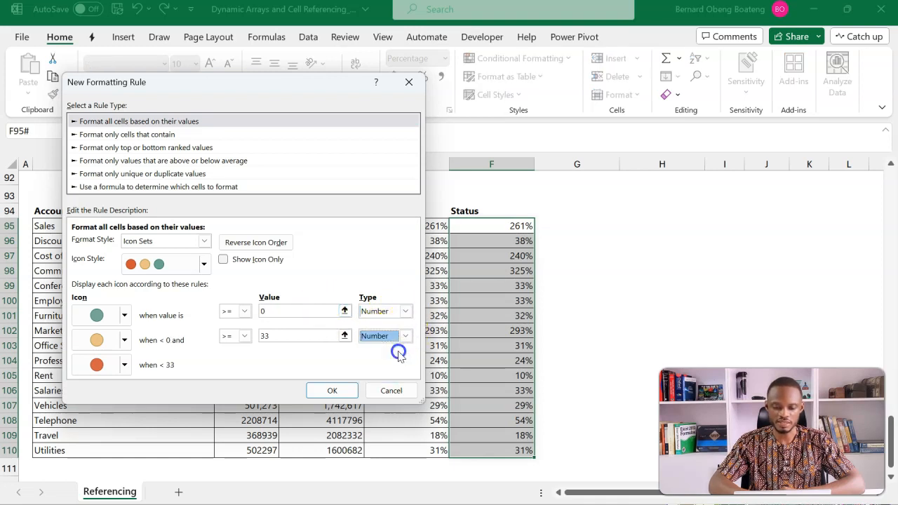
{"action": "left_click", "coordinate": [306, 310]}
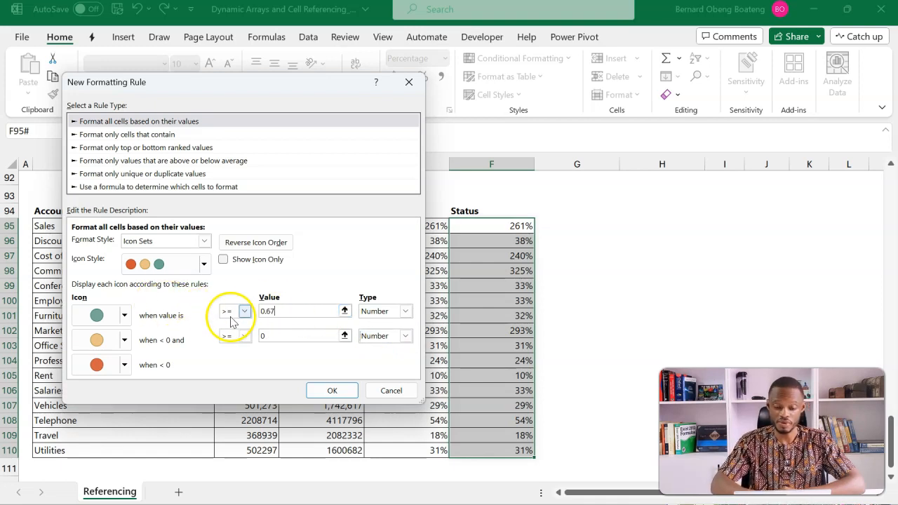
{"action": "left_click", "coordinate": [275, 336]}
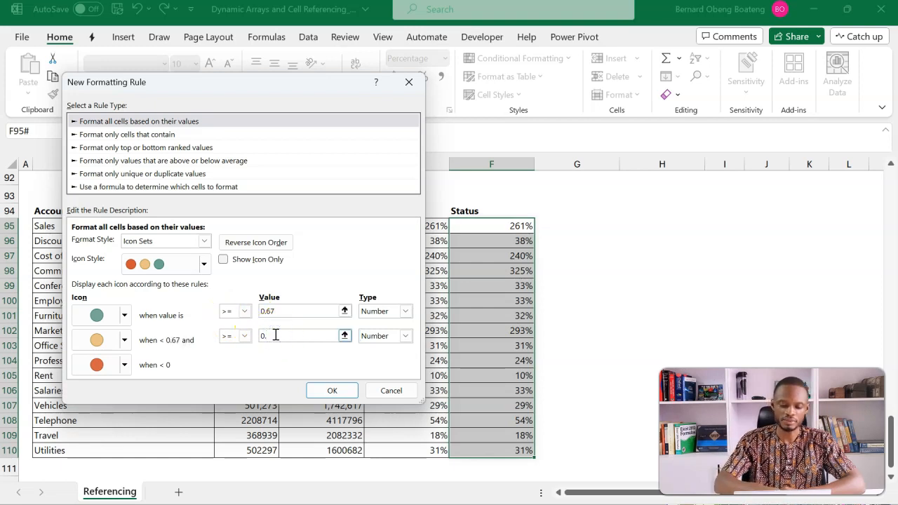
{"action": "type", "text": ".33"}
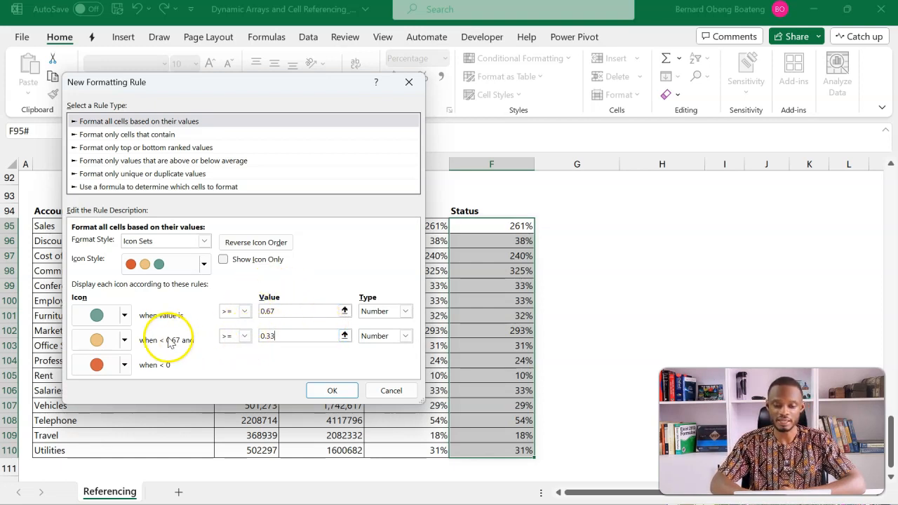
{"action": "key", "text": "Tab"}
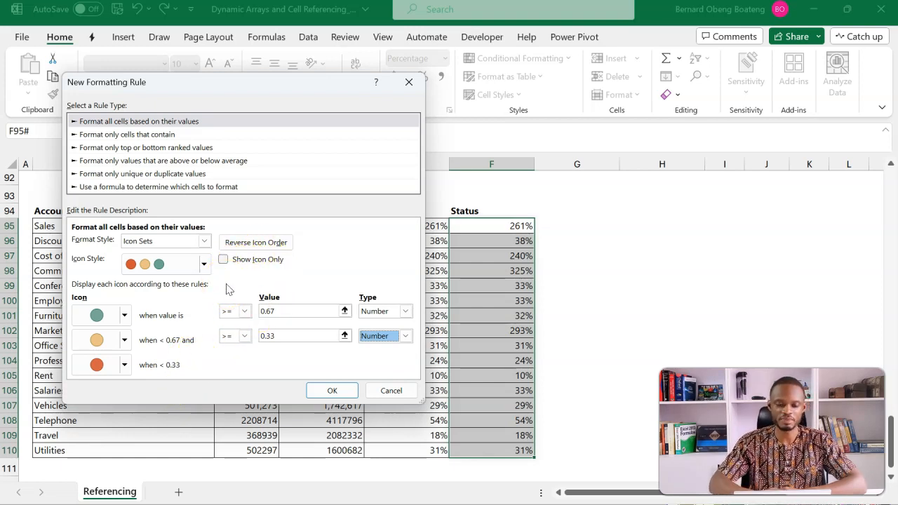
Step: Reverse the icon order so red marks values of at least 0.67, and apply the rule to the Status column
{"action": "left_click", "coordinate": [267, 247]}
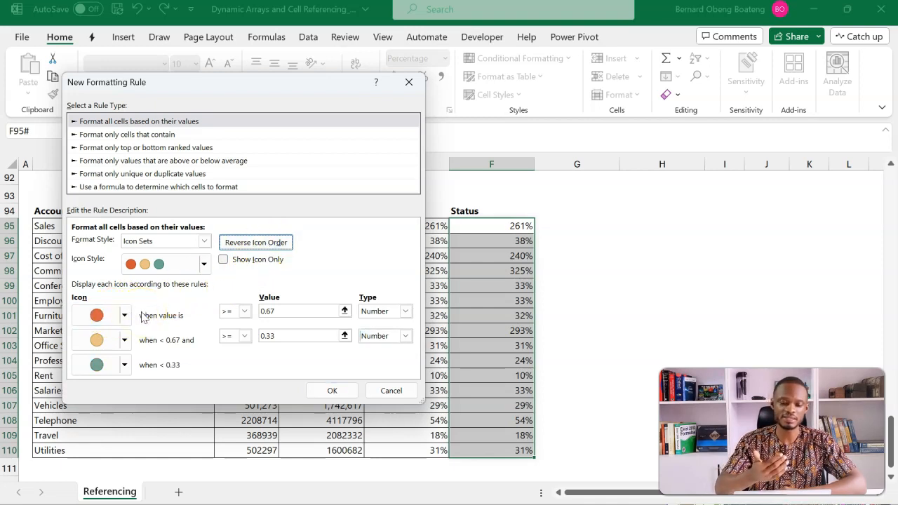
{"action": "left_click", "coordinate": [106, 321]}
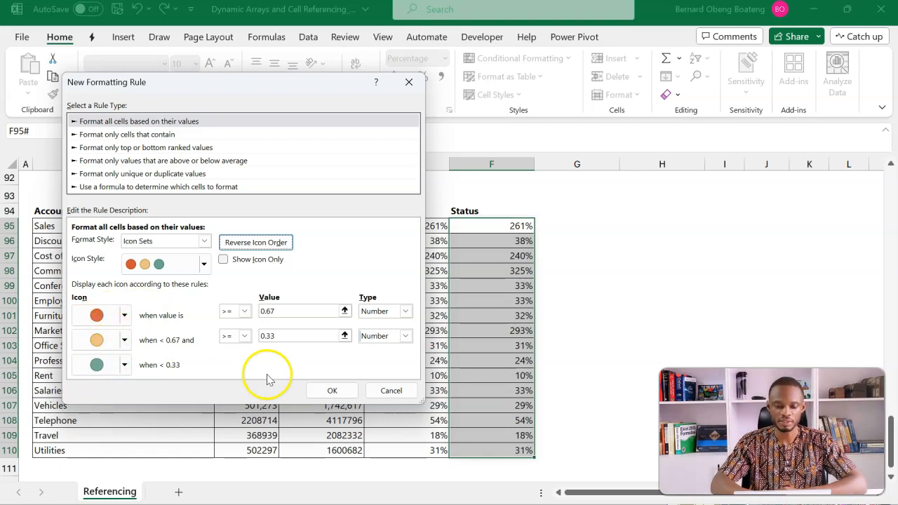
{"action": "left_click", "coordinate": [329, 390]}
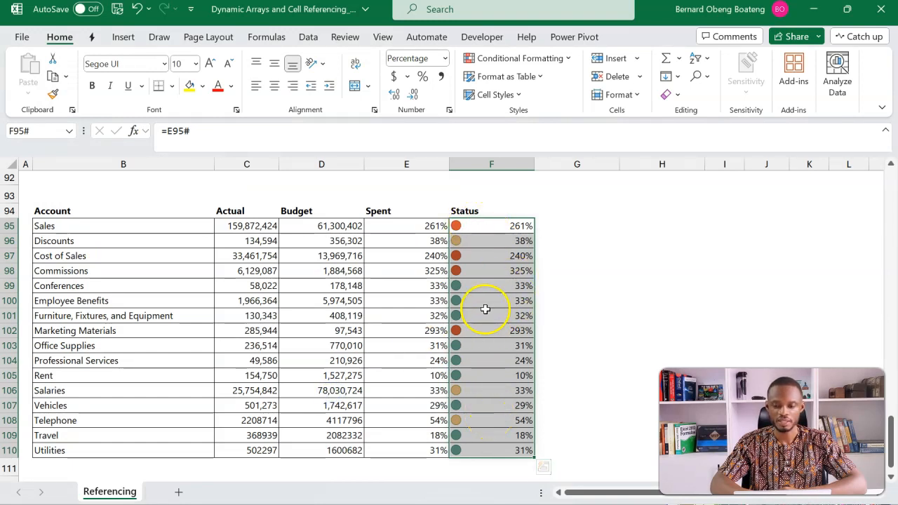
Step: Wrap the E95# reference in F95 in an IF function that tests whether the accounts in B95:B110 equal "Sales"
{"action": "left_click", "coordinate": [479, 225]}
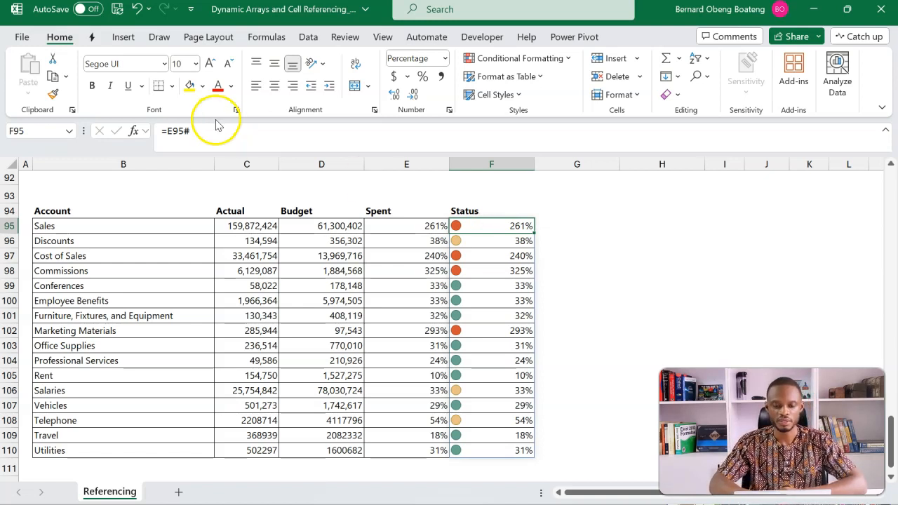
{"action": "left_click", "coordinate": [167, 134]}
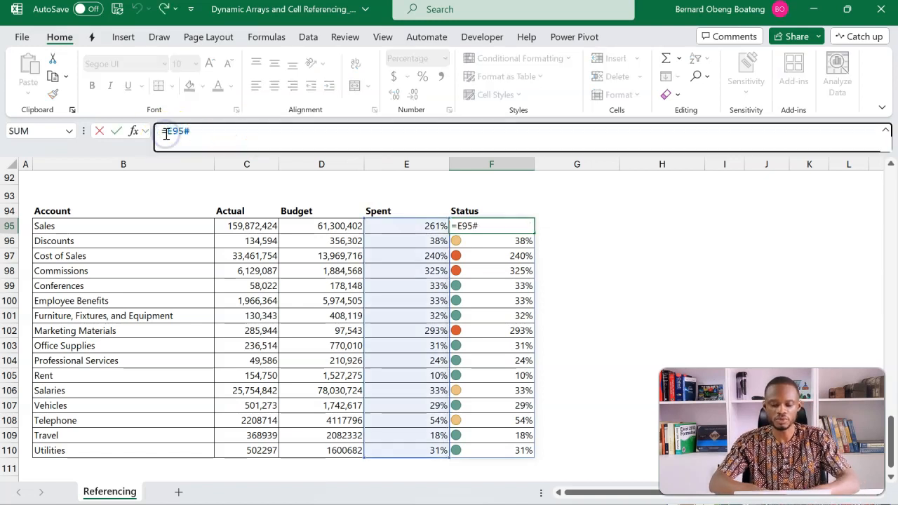
{"action": "type", "text": "IF("}
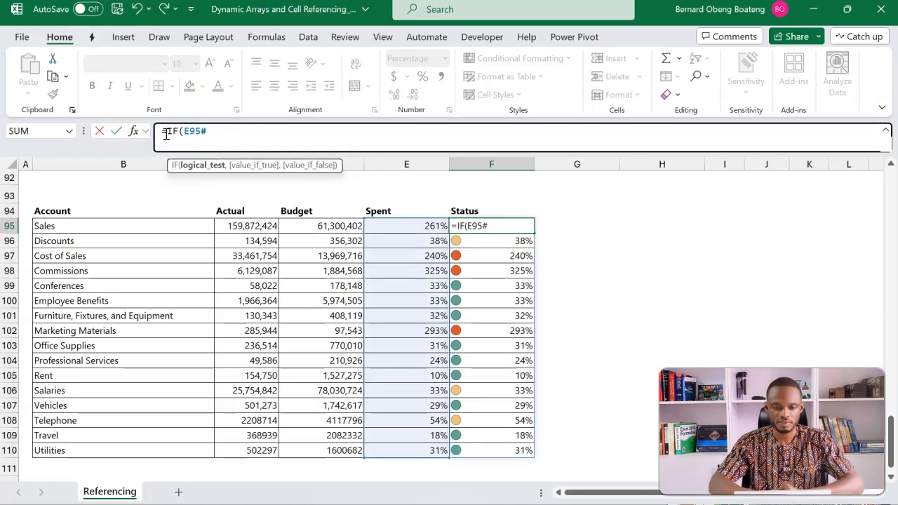
{"action": "left_click", "coordinate": [125, 223]}
{"action": "key", "text": "ctrl+shift+Down"}
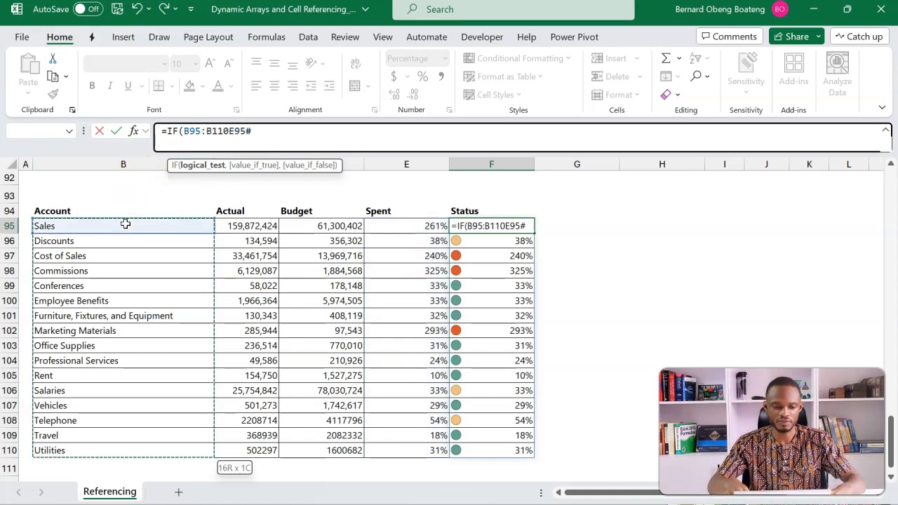
{"action": "key", "text": "ctrl+shift+Down"}
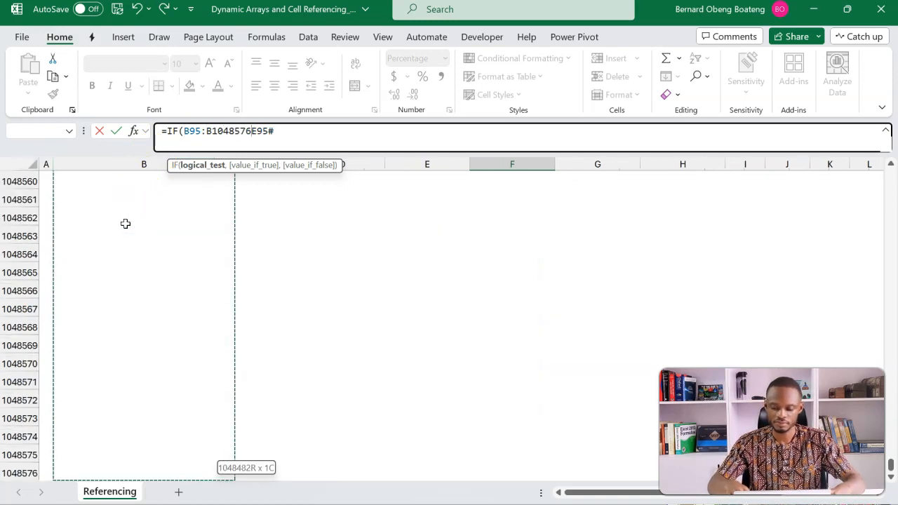
{"action": "key", "text": "ctrl+shift+Up"}
{"action": "key", "text": "ctrl+BackSpace"}
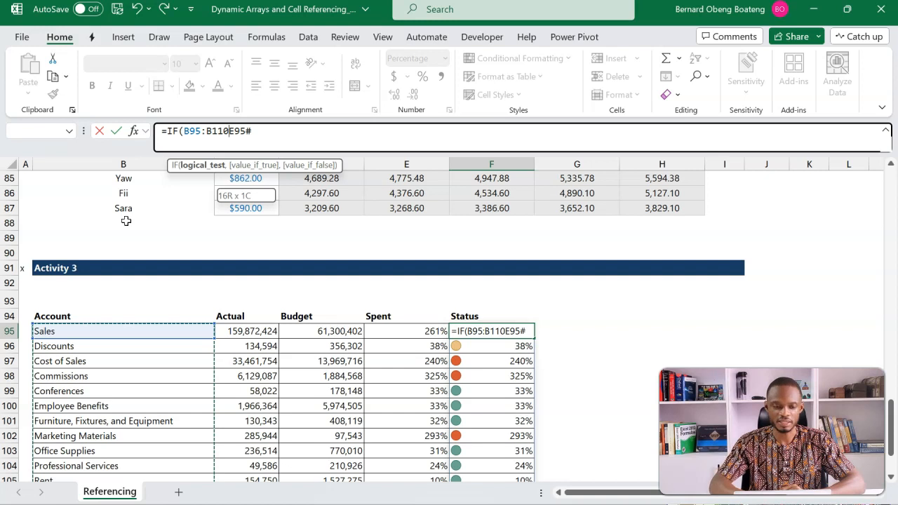
{"action": "type", "text": "=\""}
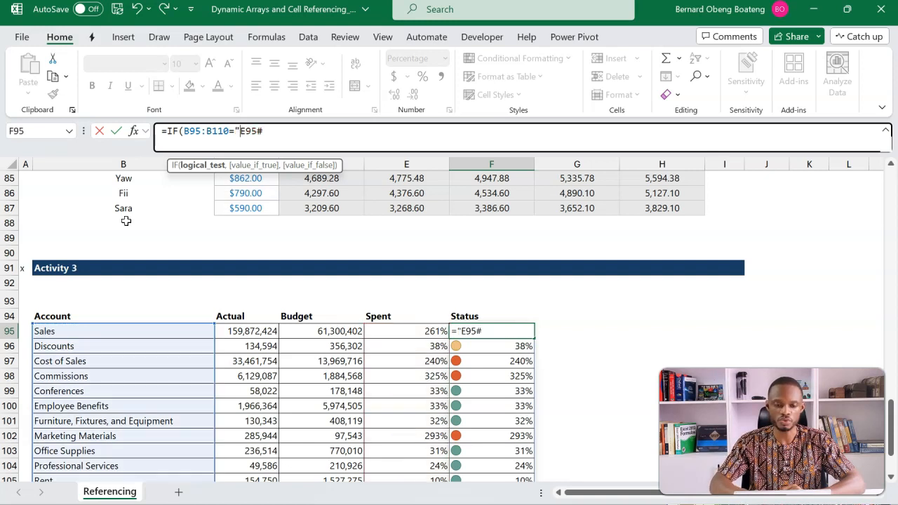
{"action": "type", "text": "Sales"}
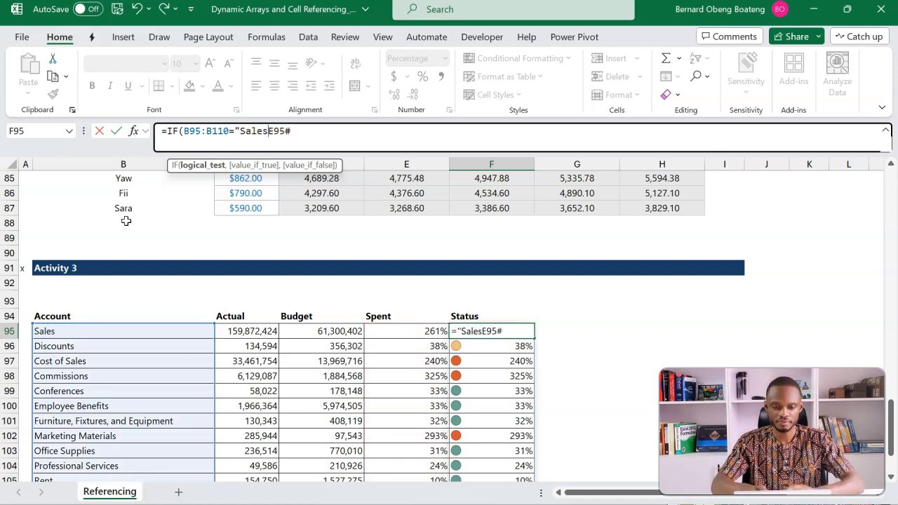
{"action": "type", "text": "\","}
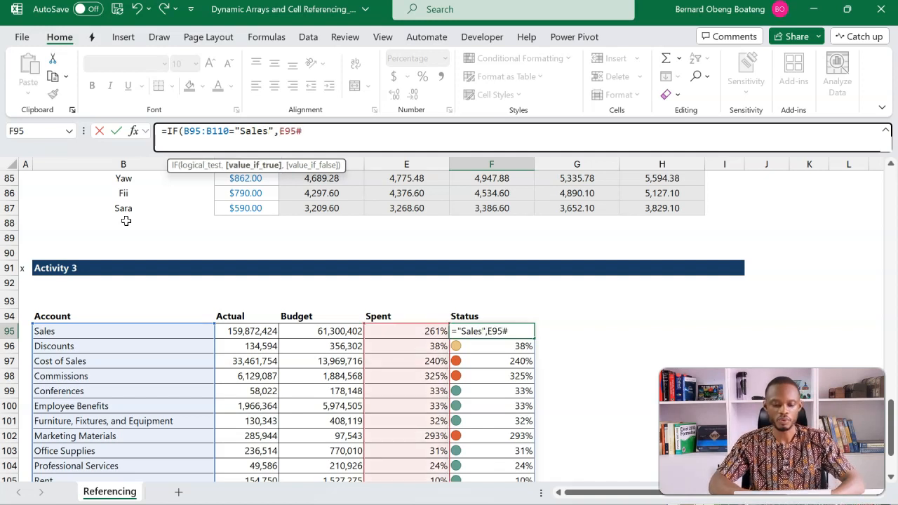
Step: Complete the Status formula as =IF(B95:B110="Sales",1-E95#,E95#), returning 1-E95# for Sales and E95# for other accounts
{"action": "type", "text": "1-"}
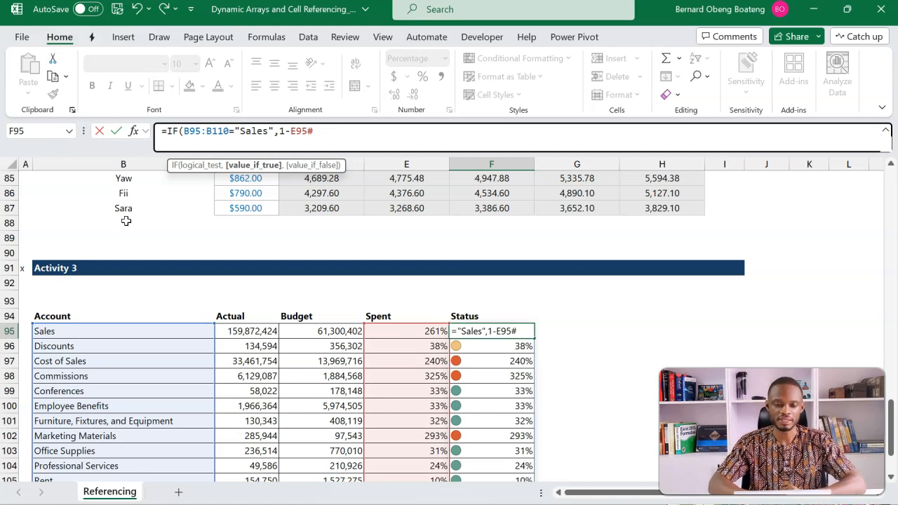
{"action": "left_click", "coordinate": [329, 133]}
{"action": "type", "text": ","}
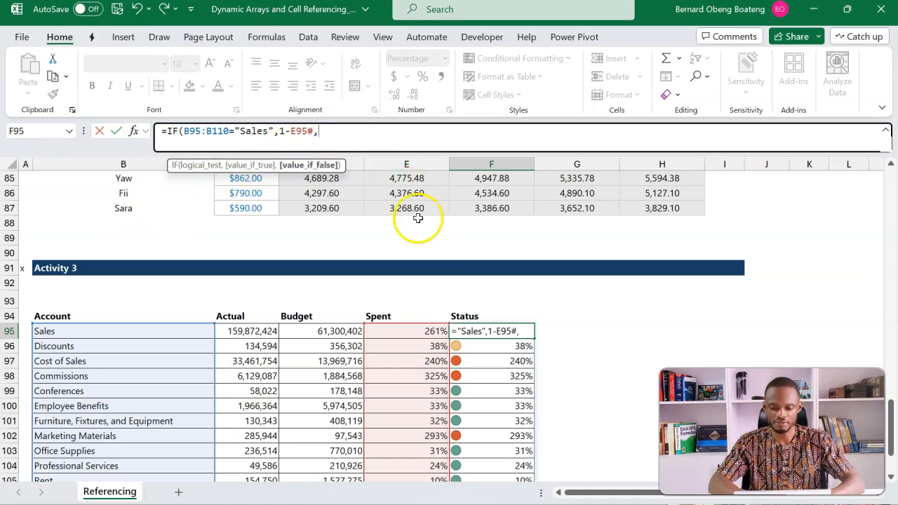
{"action": "left_click", "coordinate": [400, 330]}
{"action": "type", "text": "#"}
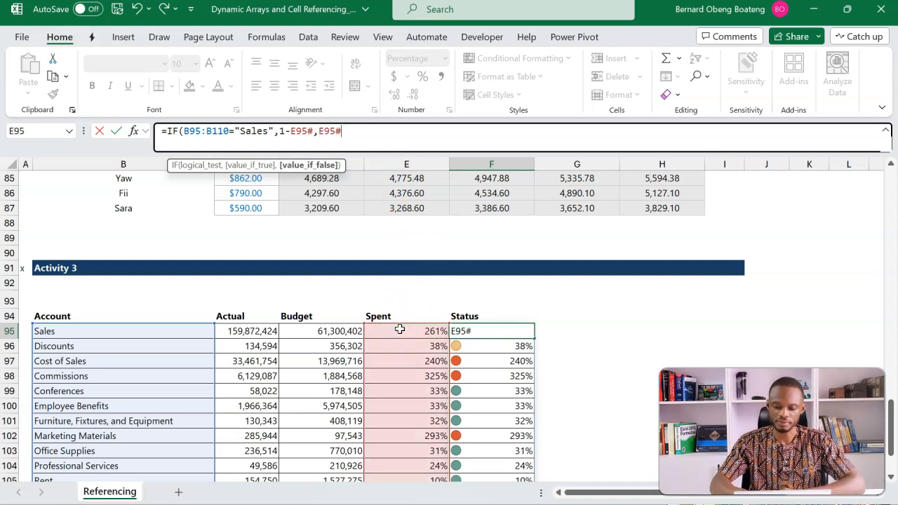
{"action": "type", "text": ")"}
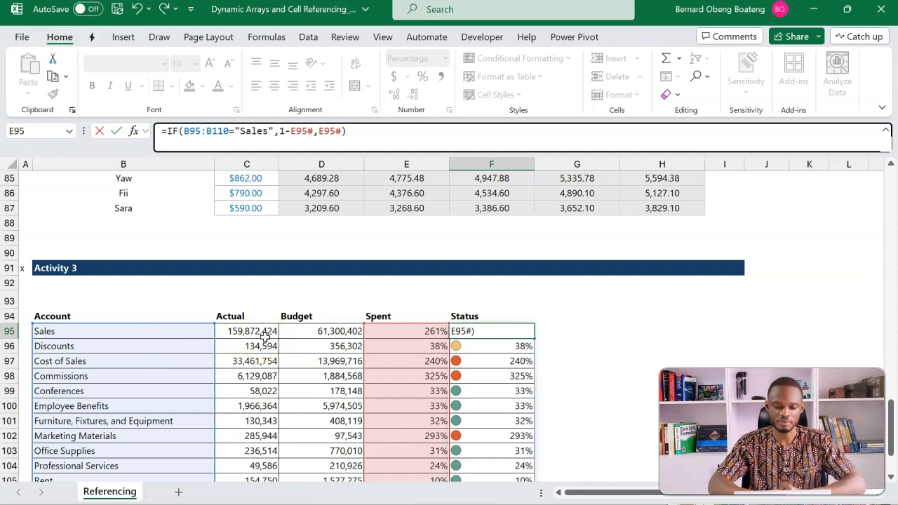
{"action": "key", "text": "Return"}
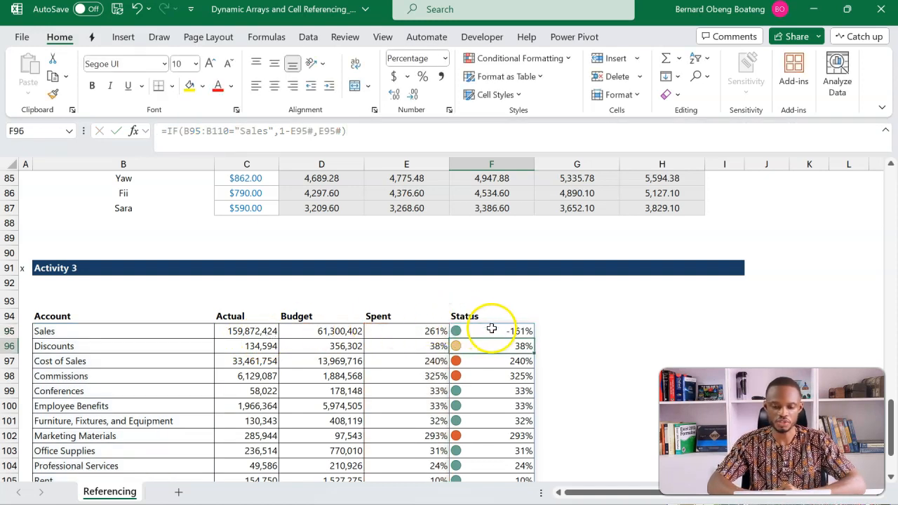
Step: Edit the icon set rule on F95:F110 to show only the icons, and center them in the Status column
{"action": "left_click", "coordinate": [493, 331]}
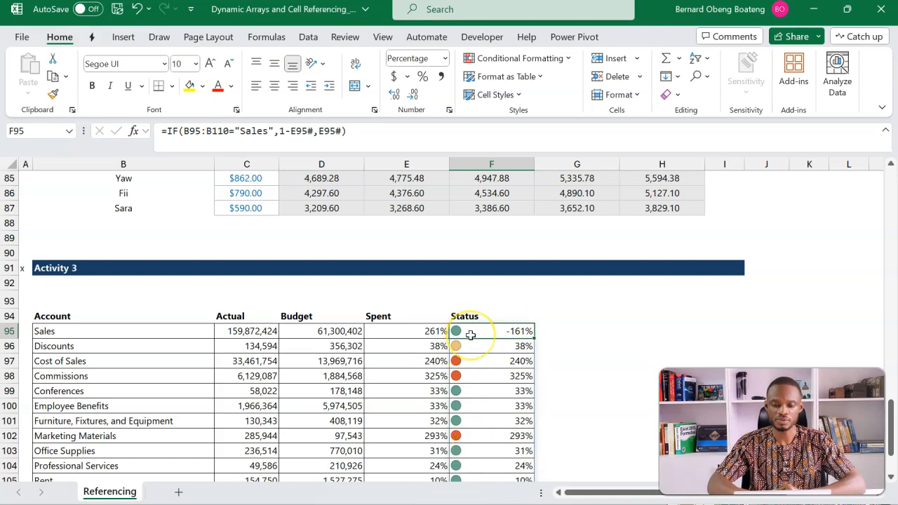
{"action": "key", "text": "ctrl+shift+Down"}
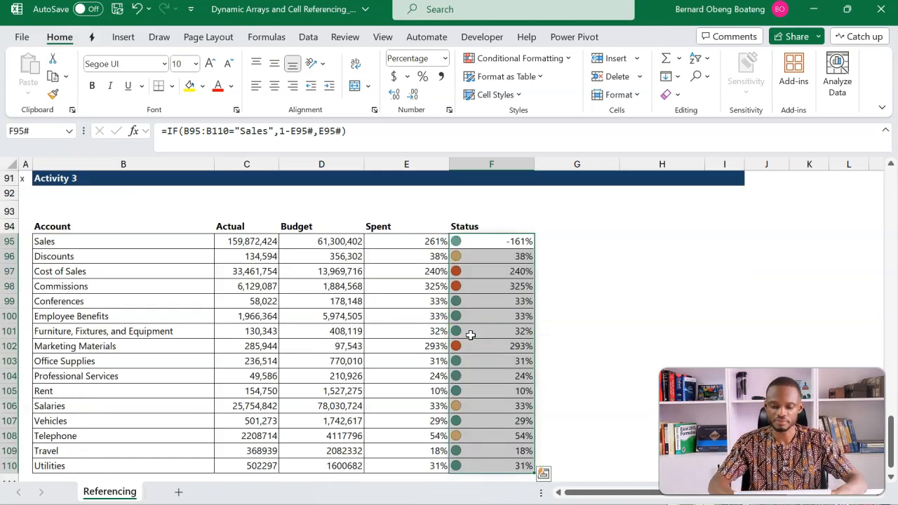
{"action": "left_click", "coordinate": [567, 58]}
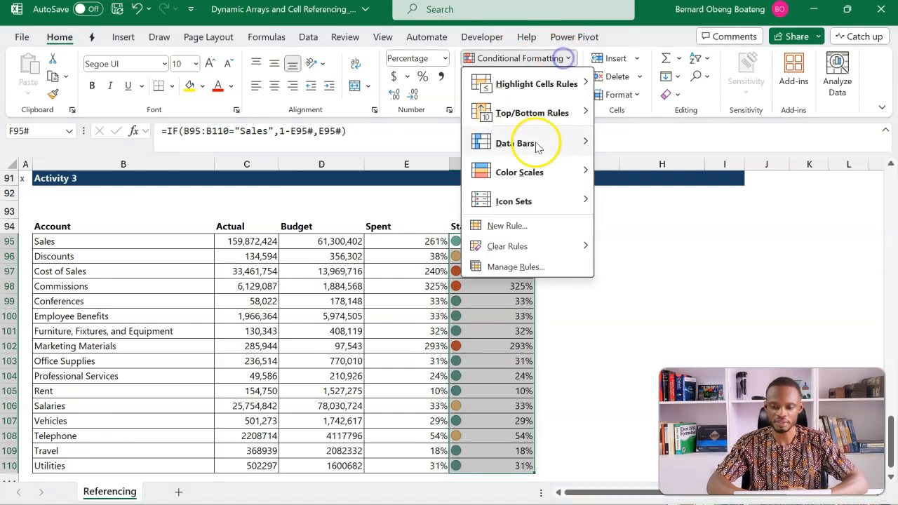
{"action": "left_click", "coordinate": [517, 267]}
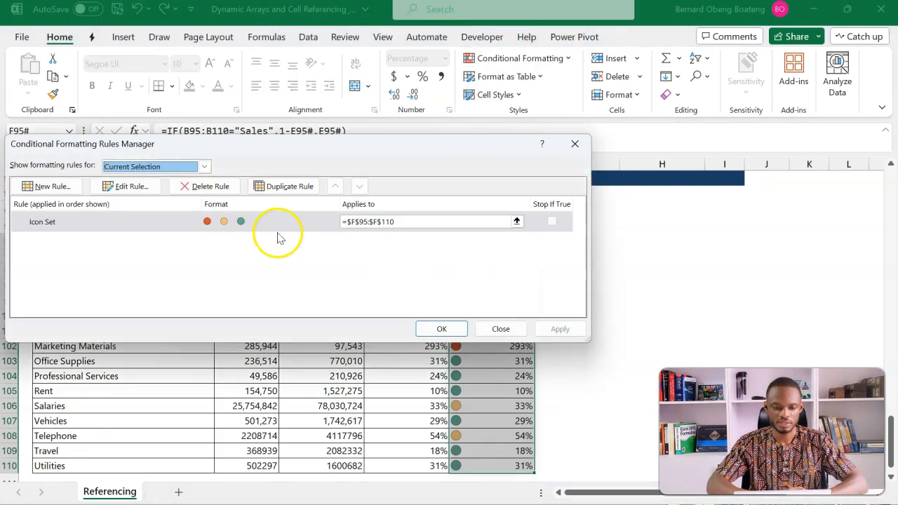
{"action": "left_click", "coordinate": [187, 223]}
{"action": "left_click", "coordinate": [132, 186]}
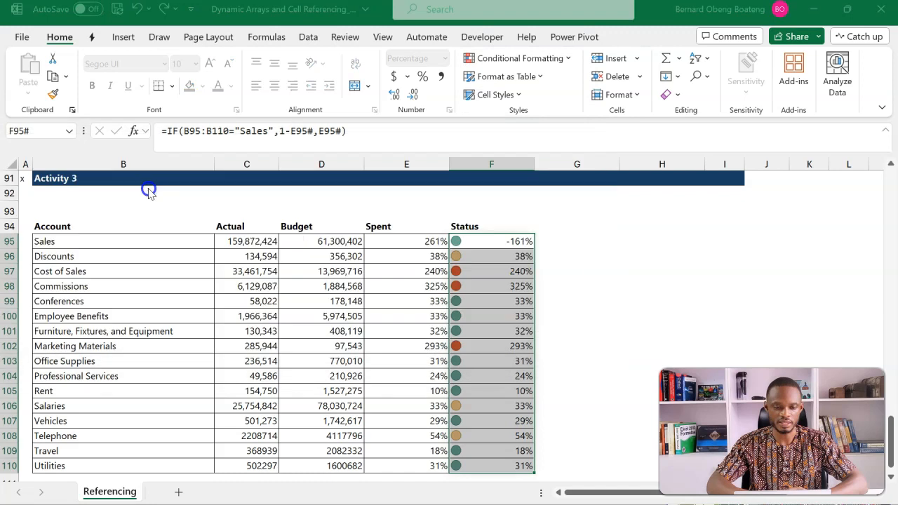
{"action": "left_click", "coordinate": [312, 259]}
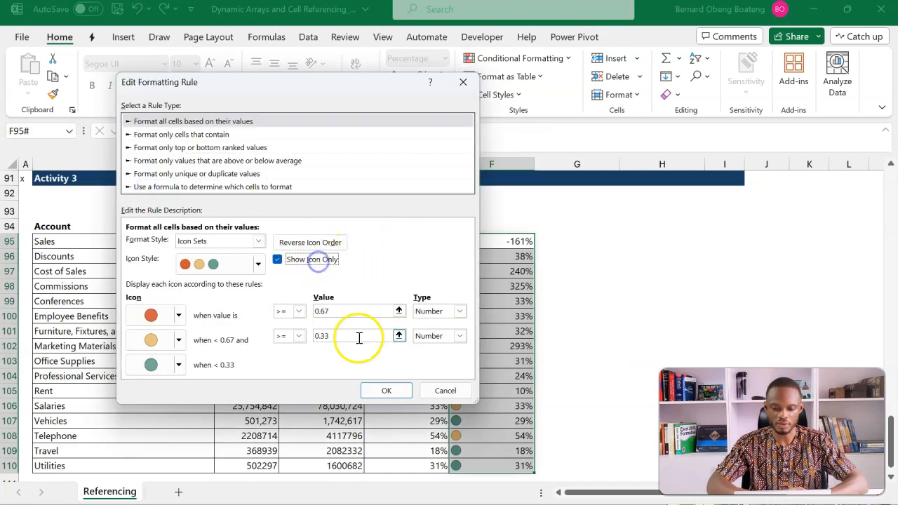
{"action": "left_click", "coordinate": [385, 390]}
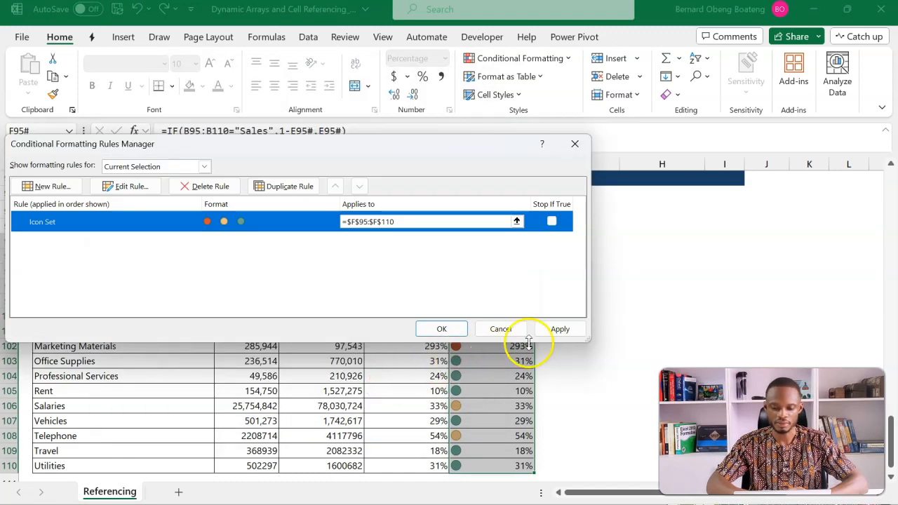
{"action": "left_click", "coordinate": [545, 330]}
{"action": "left_click", "coordinate": [444, 329]}
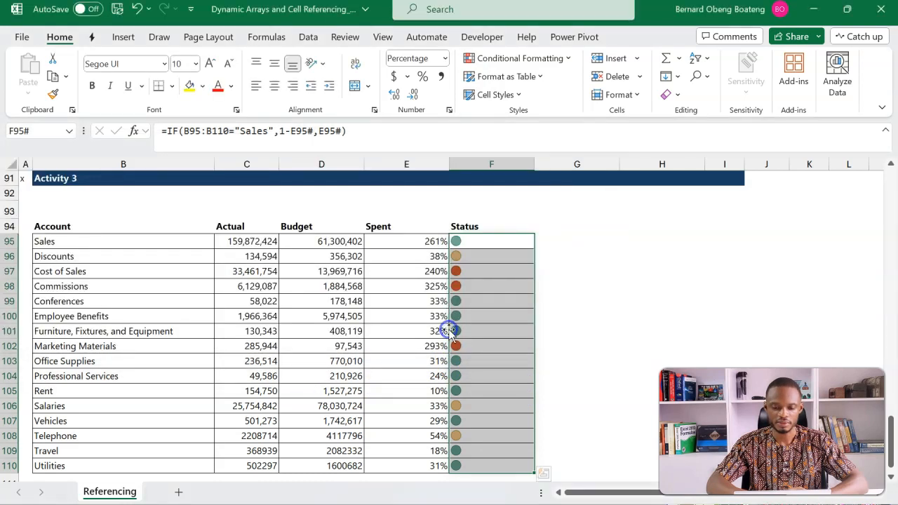
{"action": "left_click", "coordinate": [273, 85]}
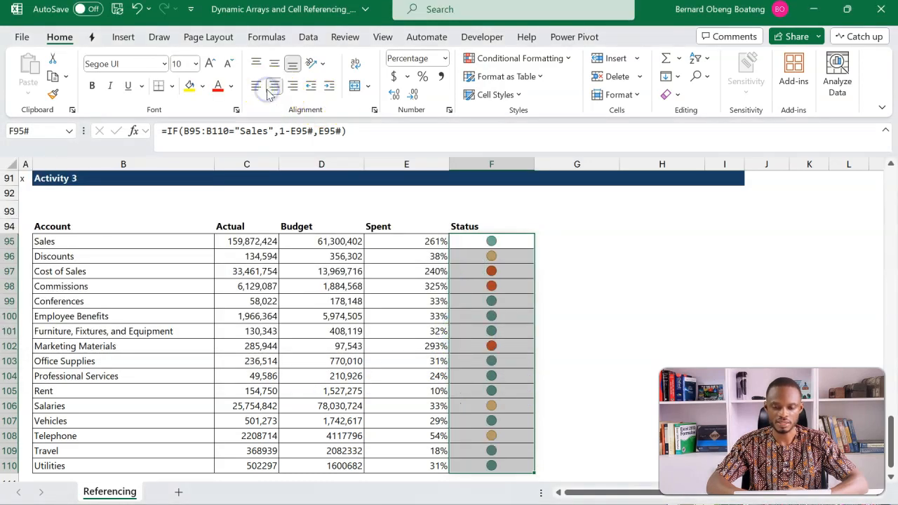
{"action": "left_click", "coordinate": [418, 254]}
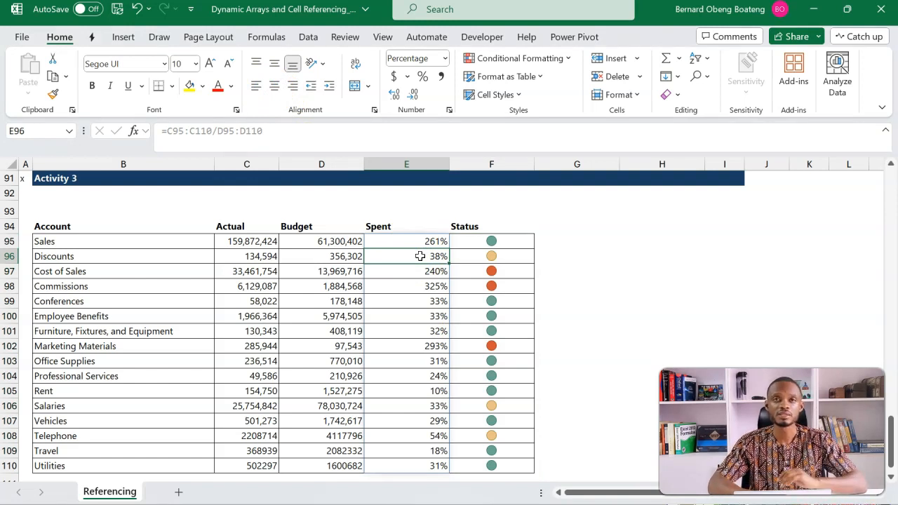
{"action": "left_click", "coordinate": [501, 241]}
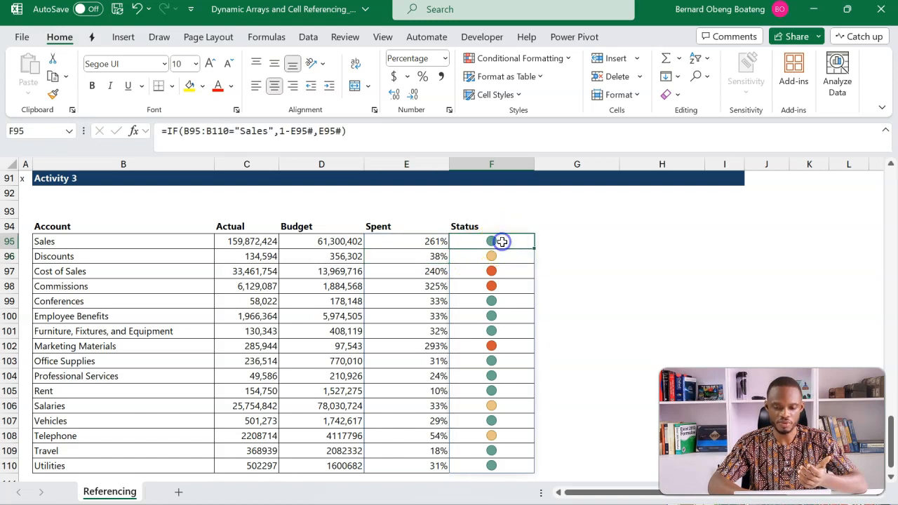
{"action": "left_click", "coordinate": [418, 257]}
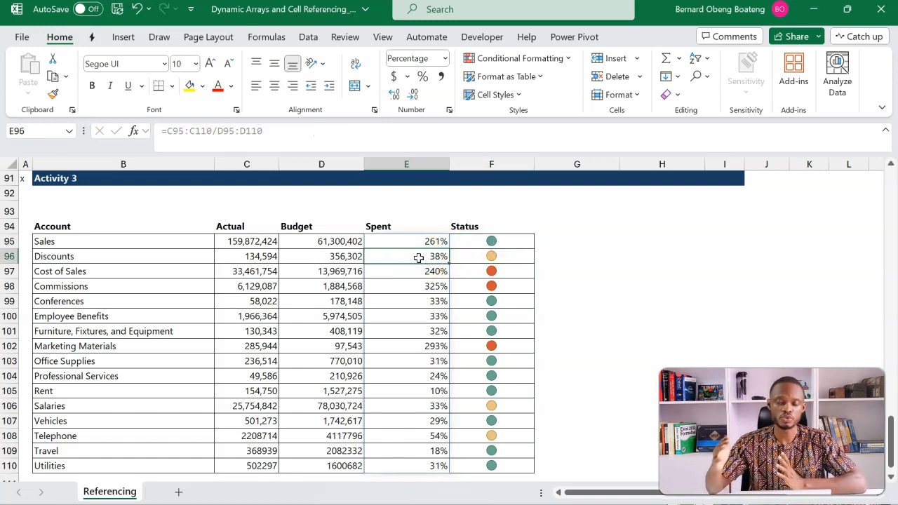
{"action": "left_click", "coordinate": [436, 271]}
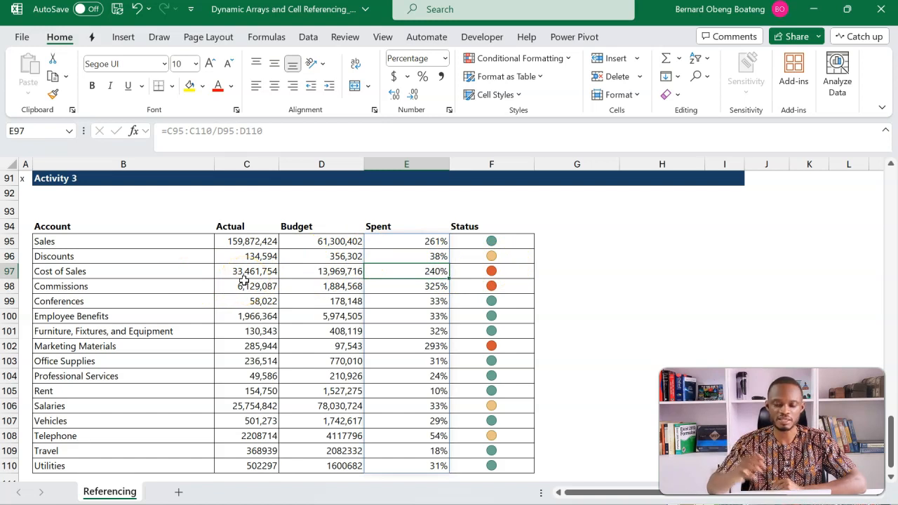
{"action": "left_click", "coordinate": [488, 241]}
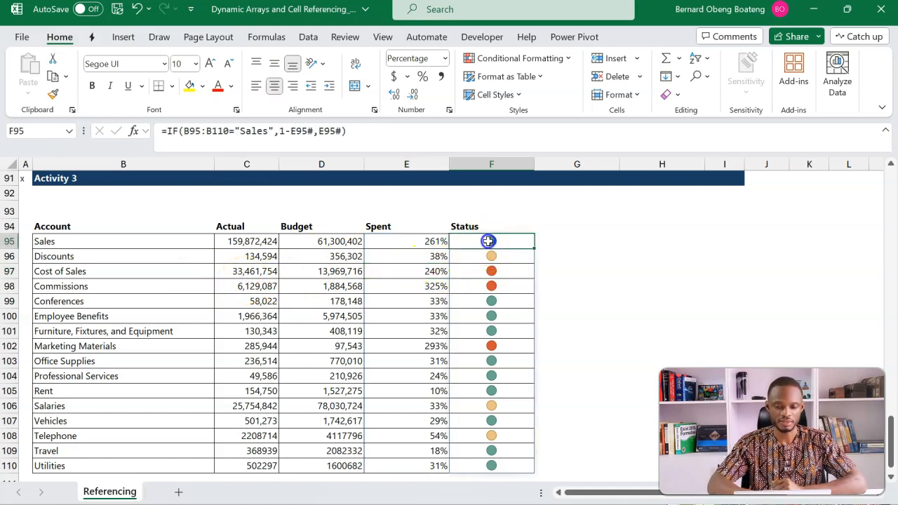